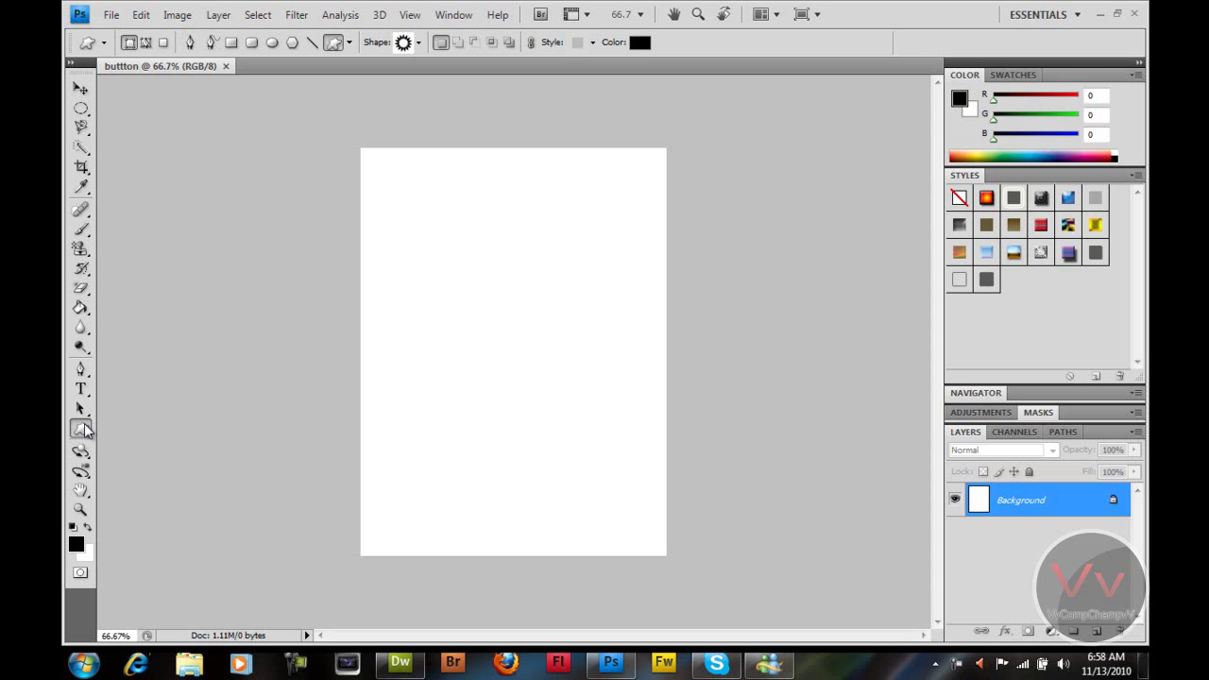
# Draw a wide black rounded rectangle with a 1 in radius and move it to the upper half of the white canvas.
pyautogui.click(81, 430)
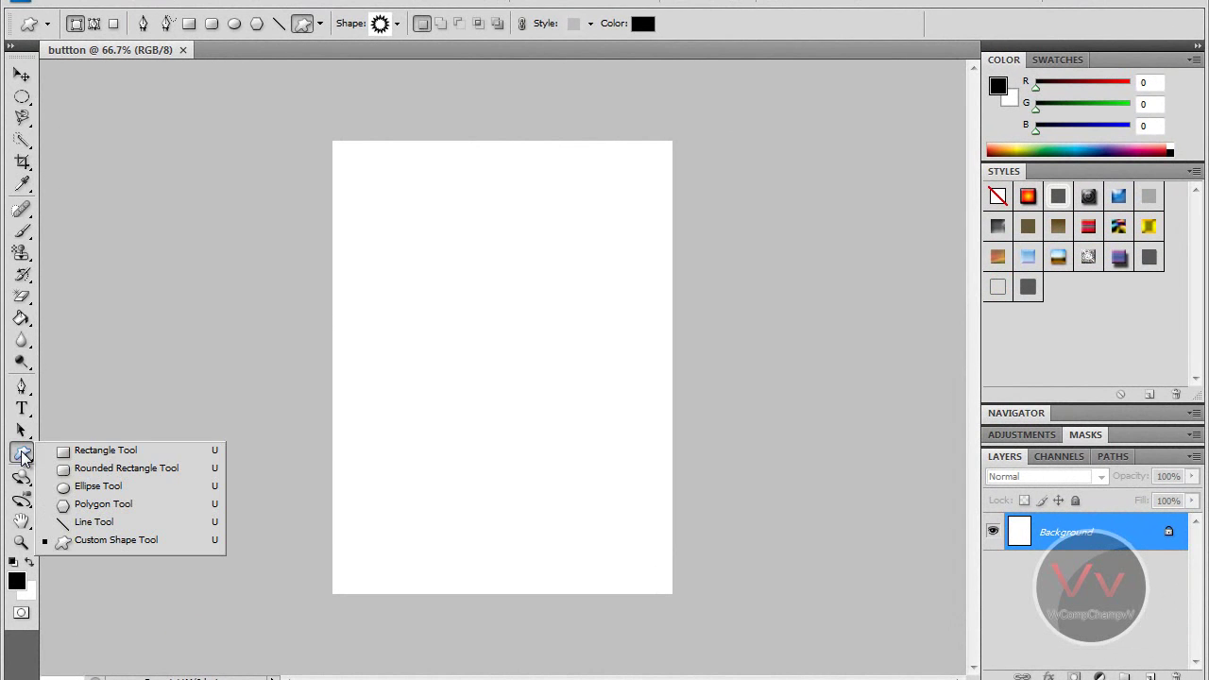
pyautogui.click(79, 469)
pyautogui.moveTo(361, 304); pyautogui.dragTo(534, 612)
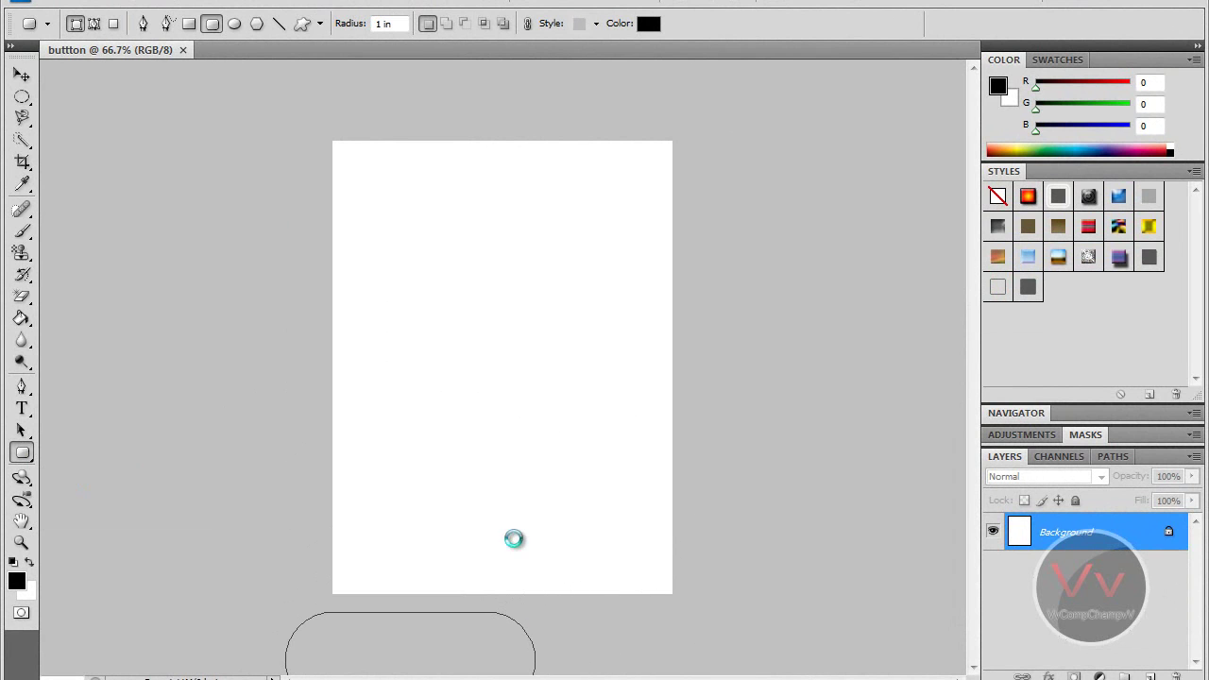
pyautogui.click(22, 73)
pyautogui.moveTo(298, 465); pyautogui.dragTo(387, 116)
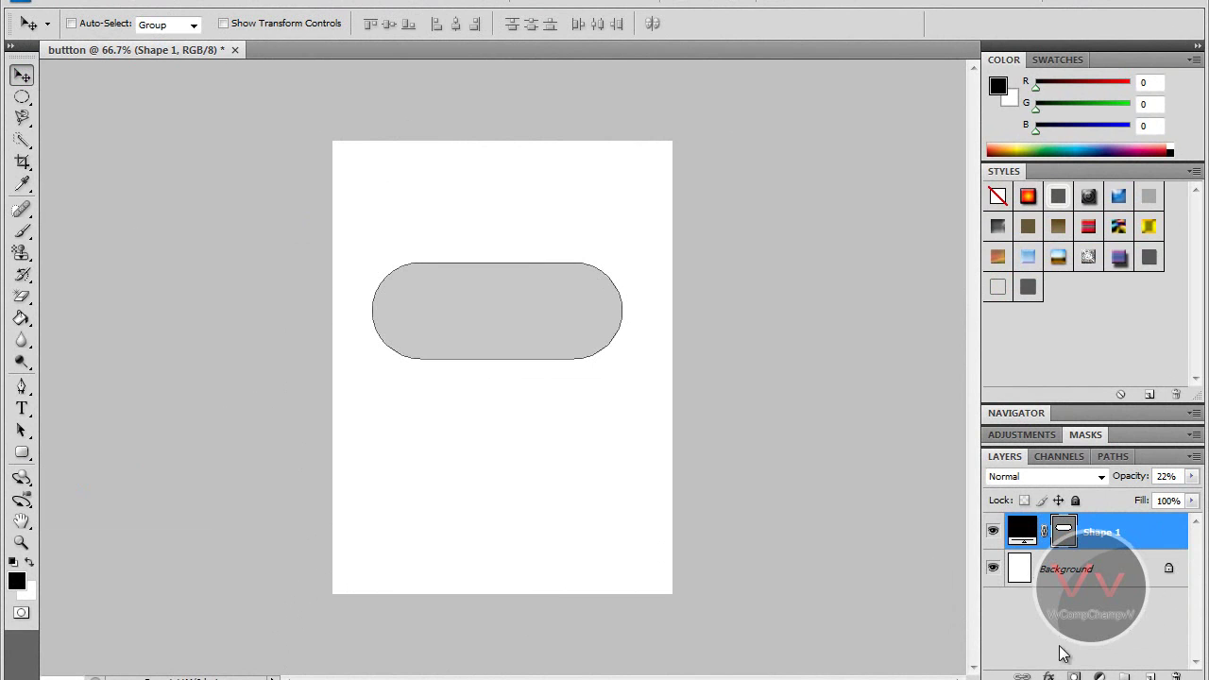
# Set the shape layer's opacity to 100% and open the gradient of a new Gradient Overlay for editing.
pyautogui.moveTo(1140, 482); pyautogui.dragTo(1179, 475)
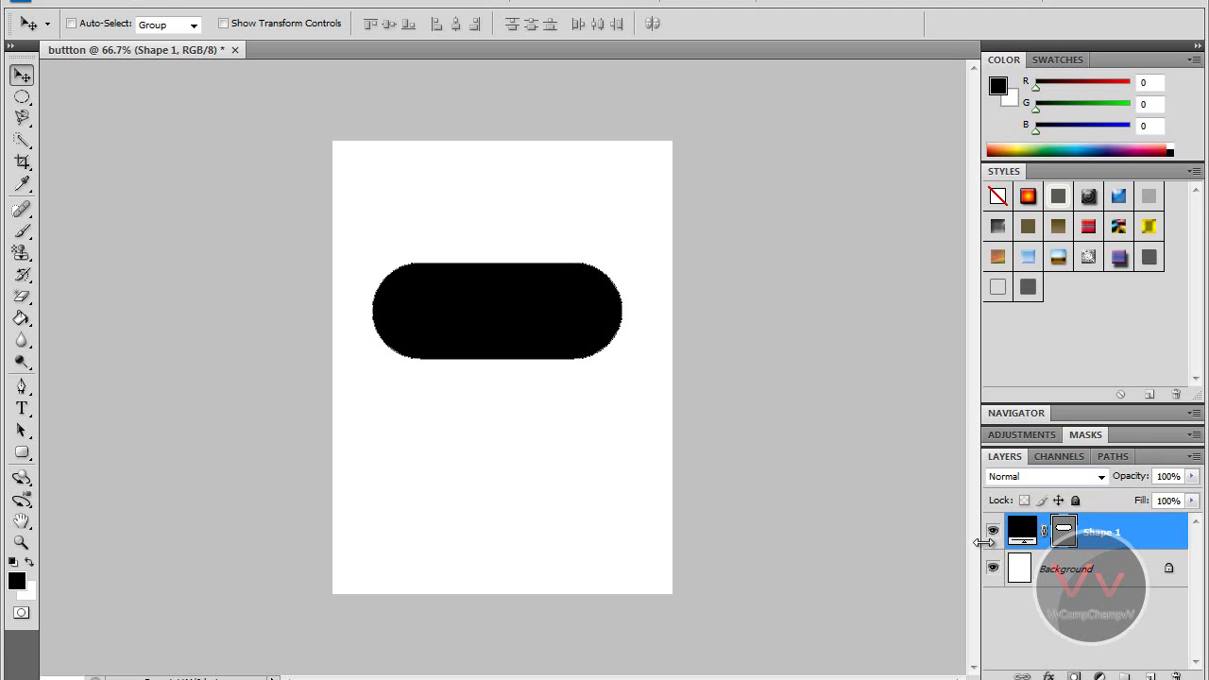
pyautogui.rightClick(1021, 519)
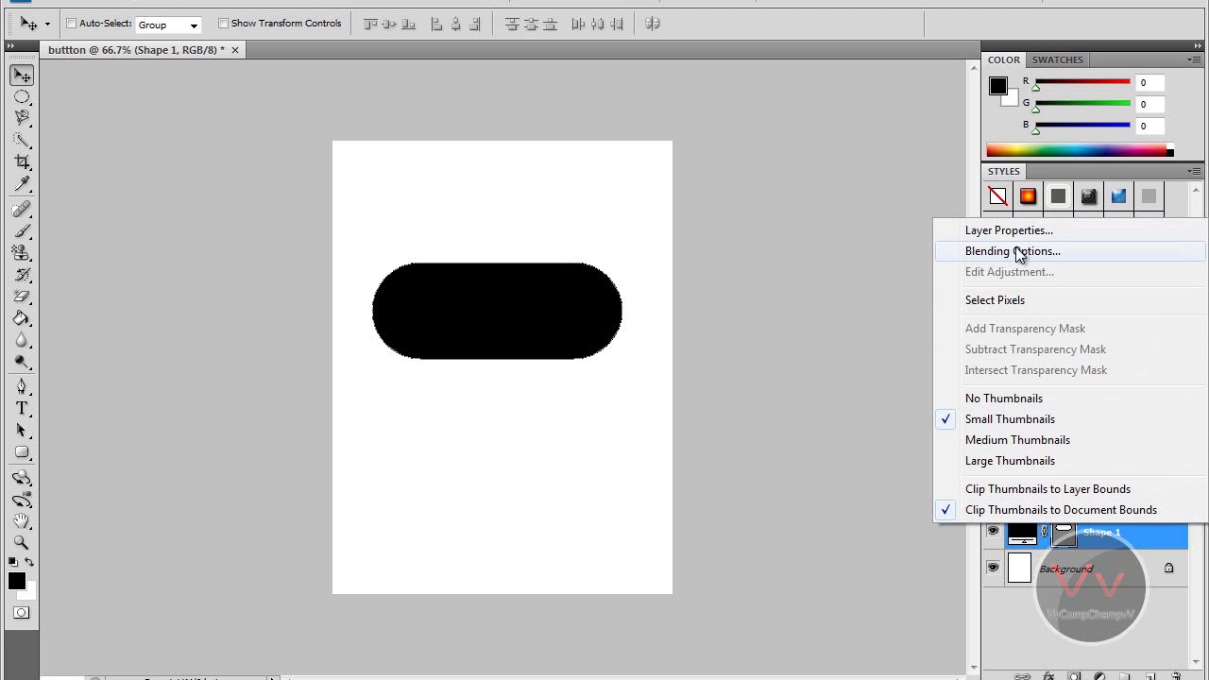
pyautogui.click(1022, 250)
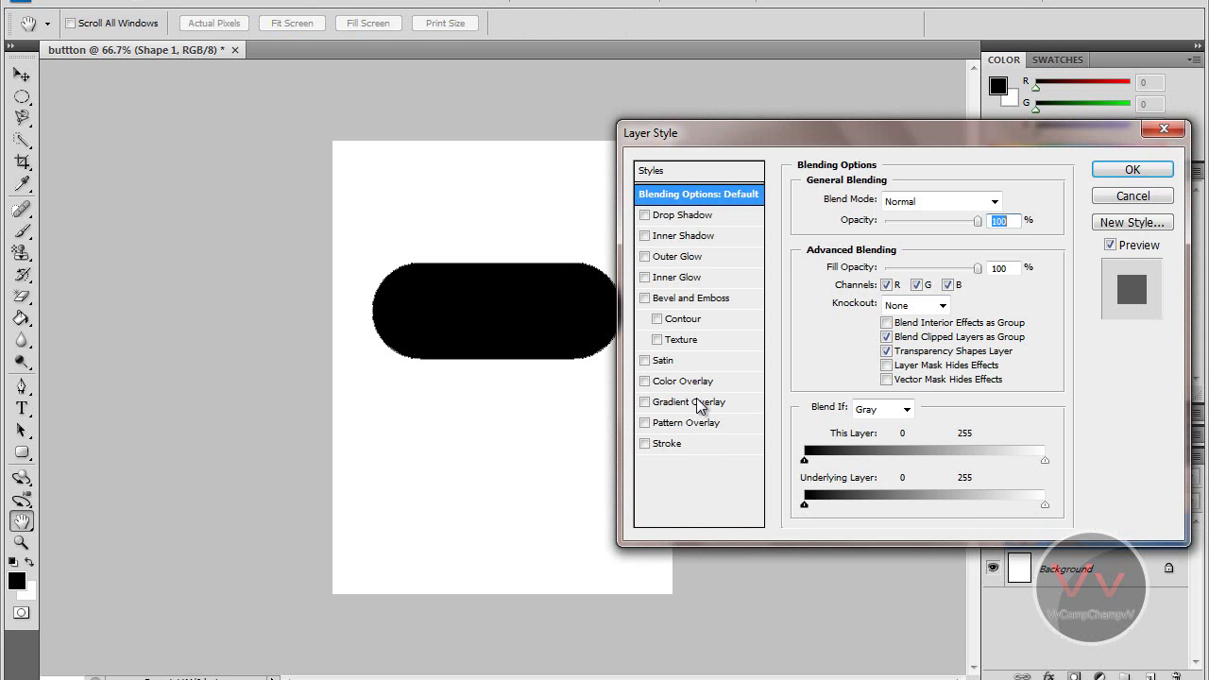
pyautogui.click(699, 402)
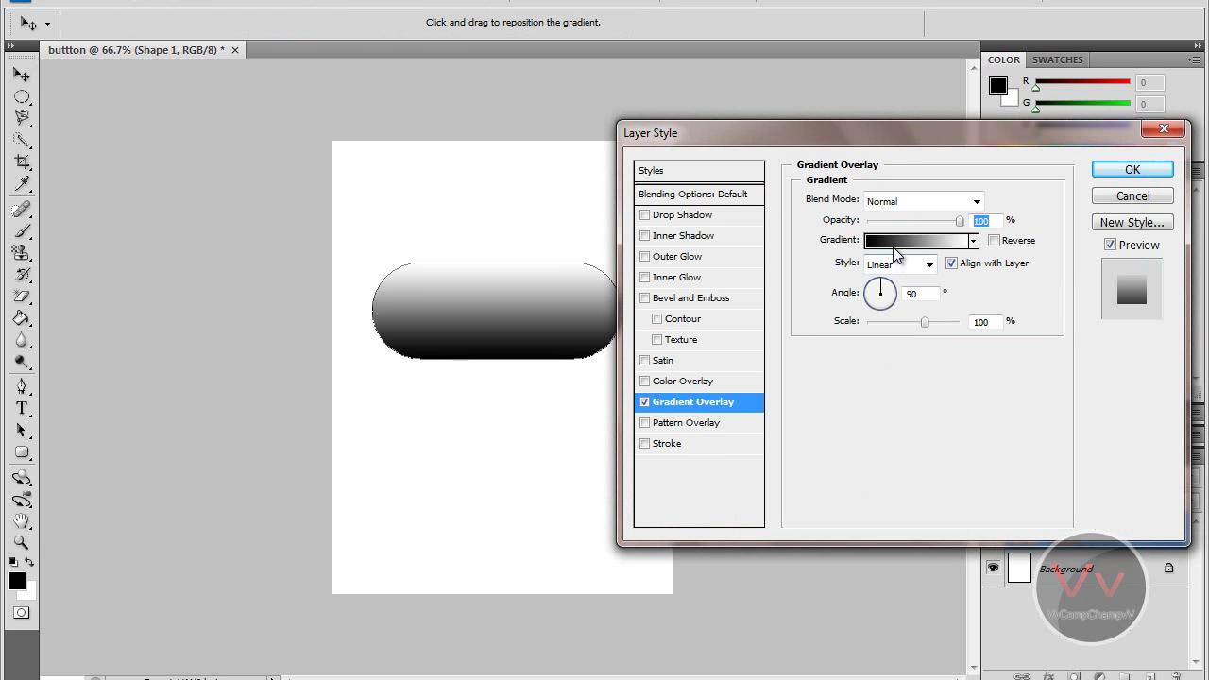
pyautogui.click(893, 244)
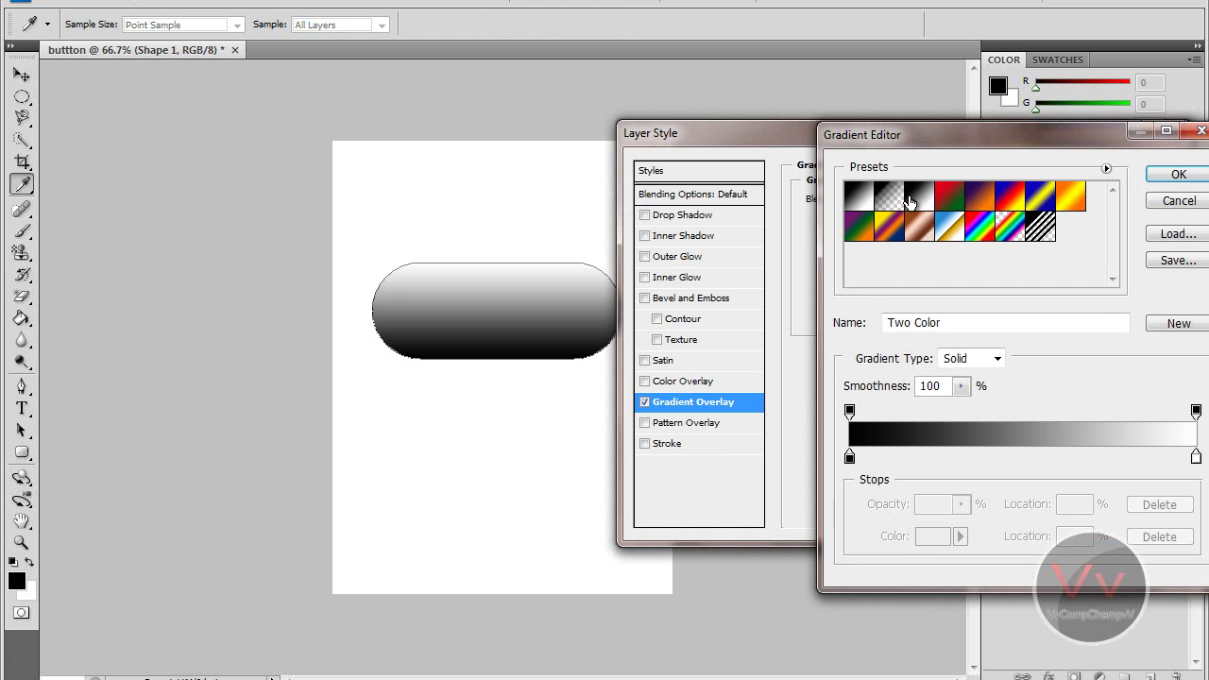
# Try the black-to-transparent gradient preset with its start stop set to #848484 and its end stop to #c8c8c8.
pyautogui.click(886, 199)
pyautogui.click(849, 457)
pyautogui.click(932, 535)
pyautogui.moveTo(733, 349); pyautogui.dragTo(573, 306)
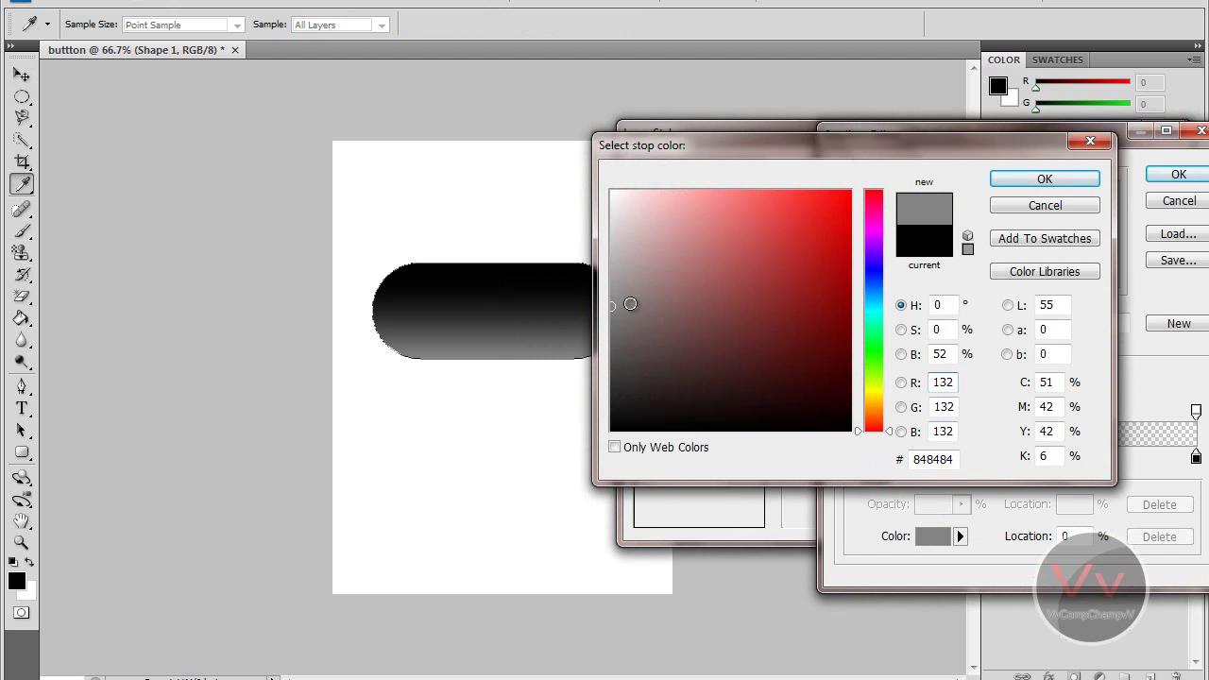
pyautogui.click(1044, 179)
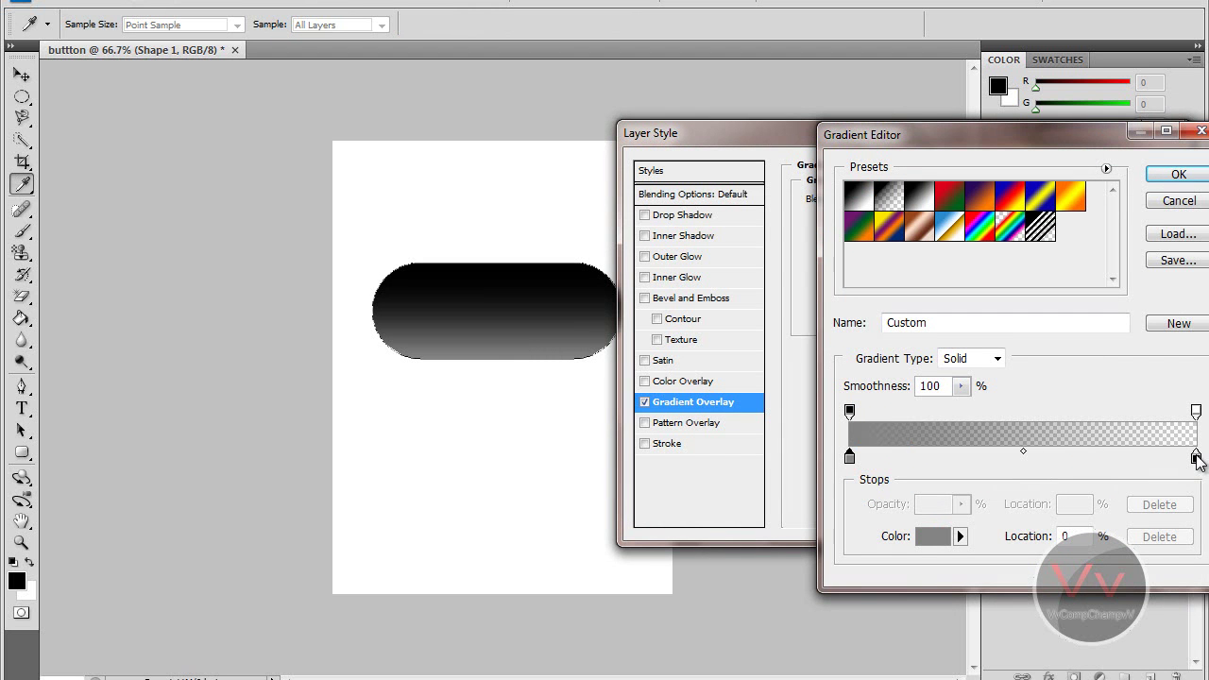
pyautogui.click(1195, 457)
pyautogui.click(932, 535)
pyautogui.moveTo(707, 317)
pyautogui.mouseDown()
pyautogui.moveTo(524, 256)
pyautogui.moveTo(581, 275)
pyautogui.moveTo(576, 240)
pyautogui.mouseUp()
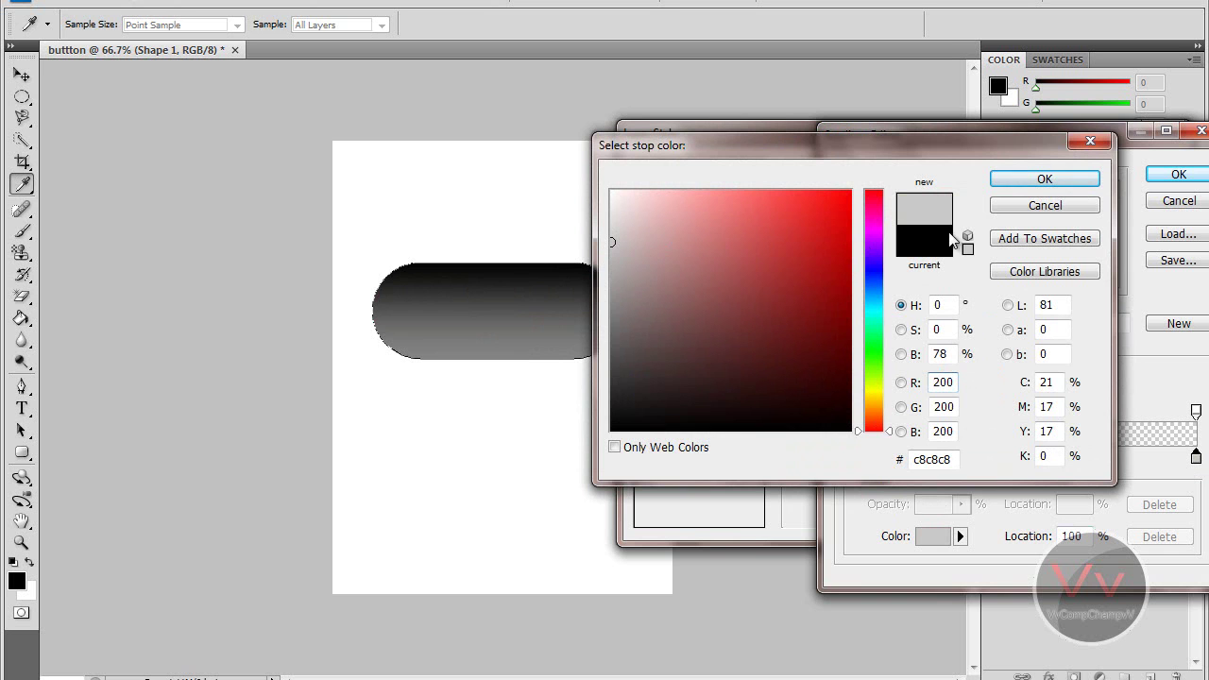
pyautogui.click(1043, 180)
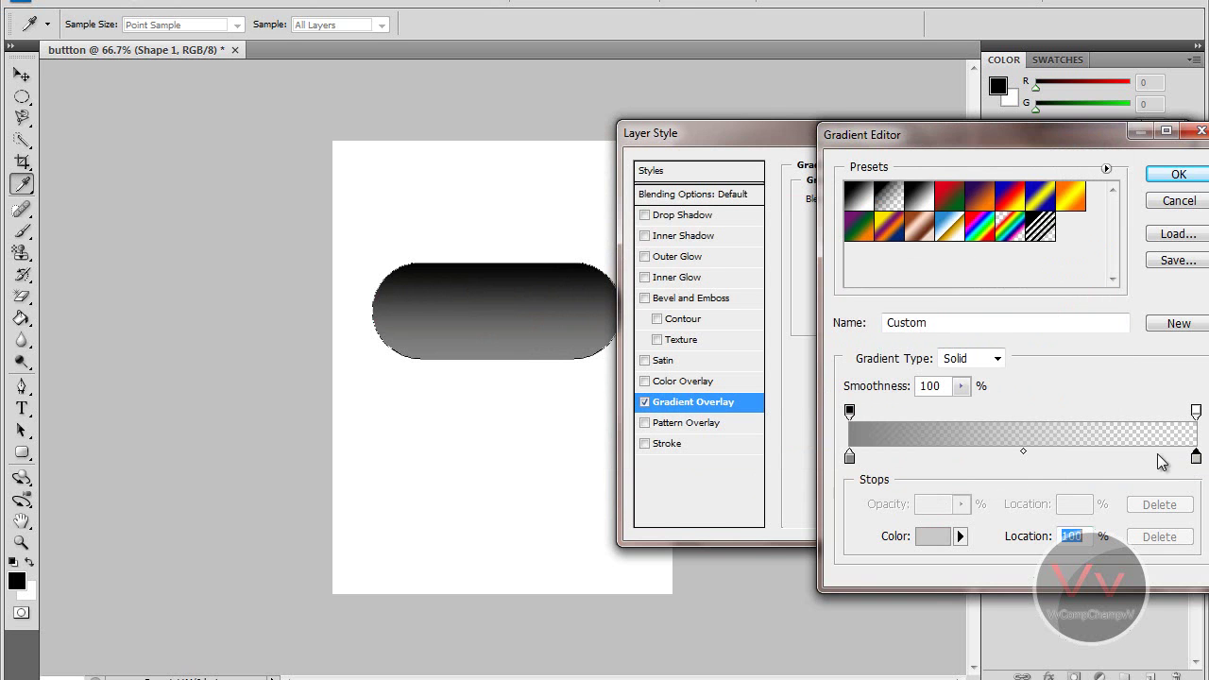
# Apply the Foreground to Background gradient preset and set its starting colour stop to the light grey #a5a5a5.
pyautogui.click(858, 196)
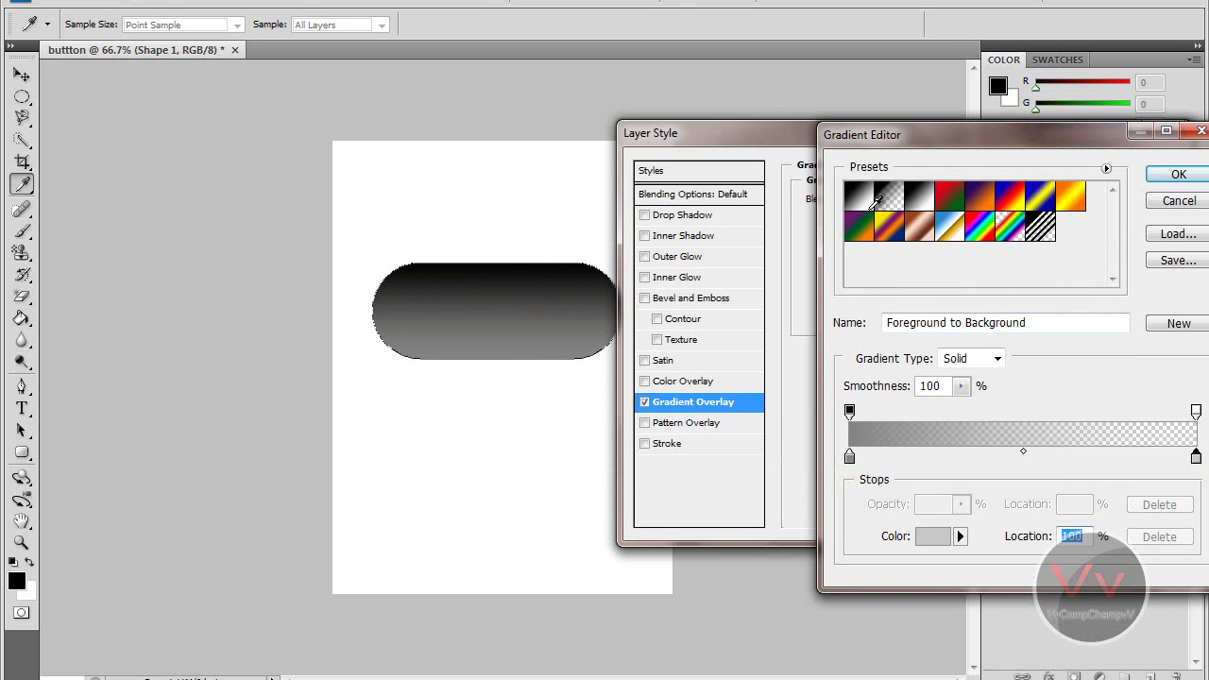
pyautogui.click(849, 459)
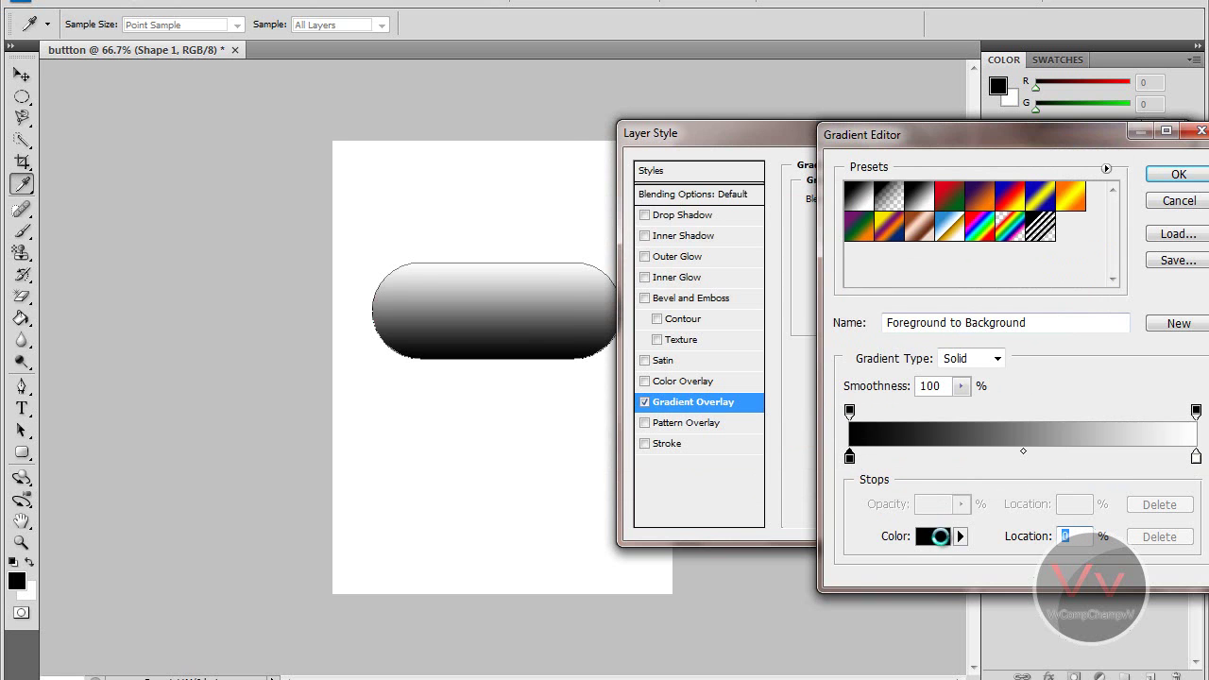
pyautogui.click(932, 536)
pyautogui.click(718, 315)
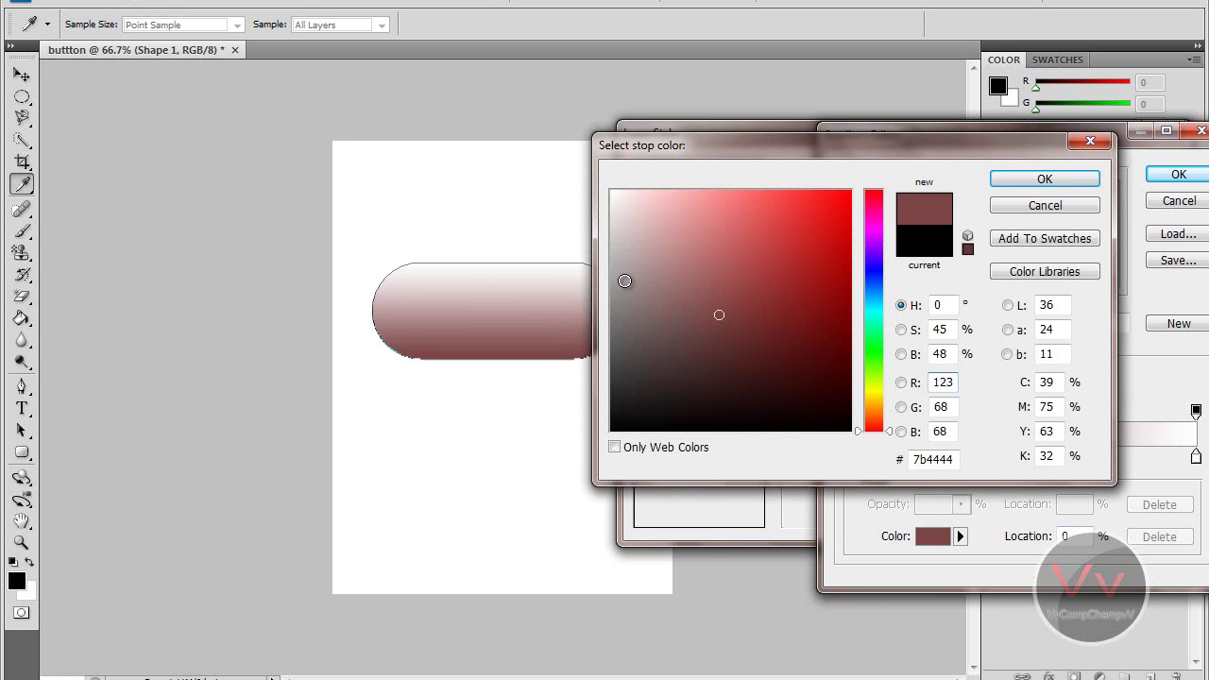
pyautogui.click(620, 275)
pyautogui.click(587, 275)
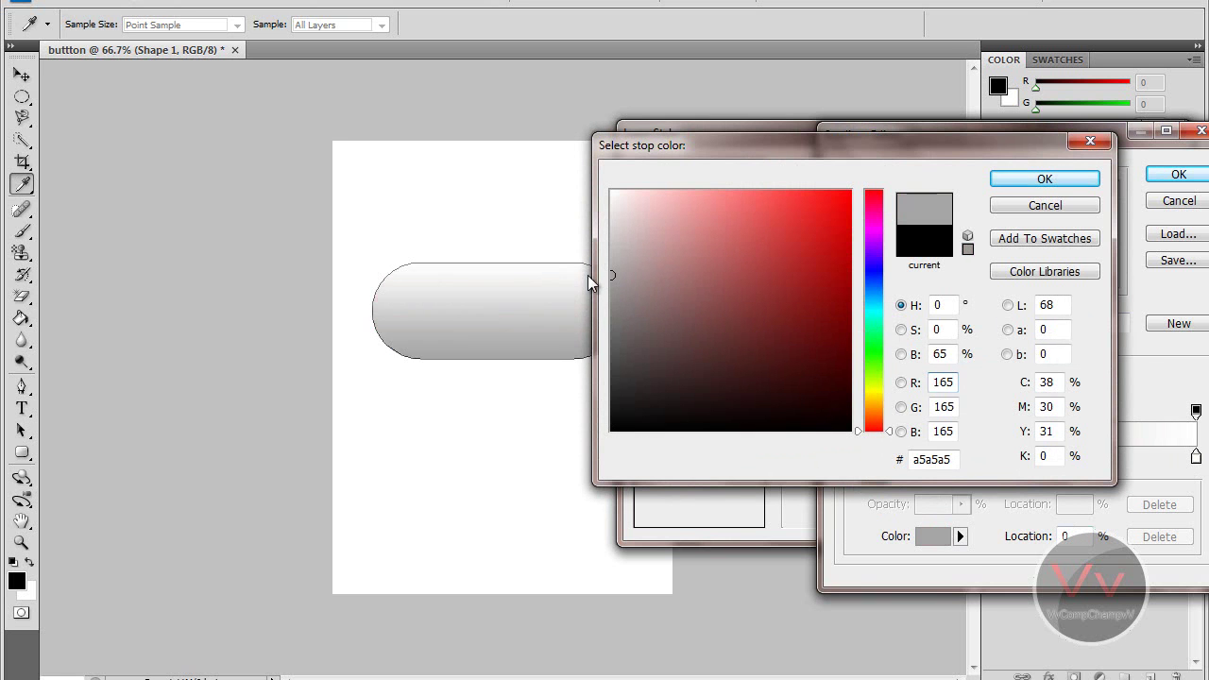
pyautogui.press('Return')
# Set the gradient's end colour stop to dark grey and apply the Gradient Overlay to the button shape.
pyautogui.click(1191, 457)
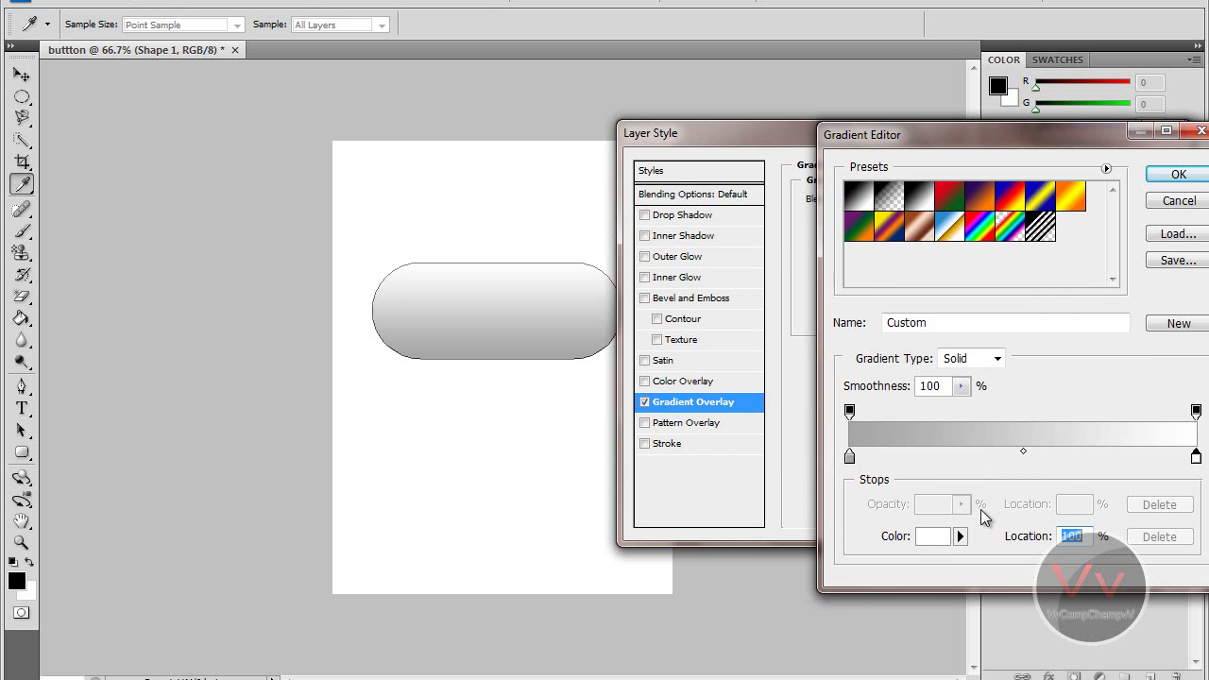
pyautogui.click(932, 535)
pyautogui.moveTo(645, 297); pyautogui.dragTo(593, 333)
pyautogui.press('Return')
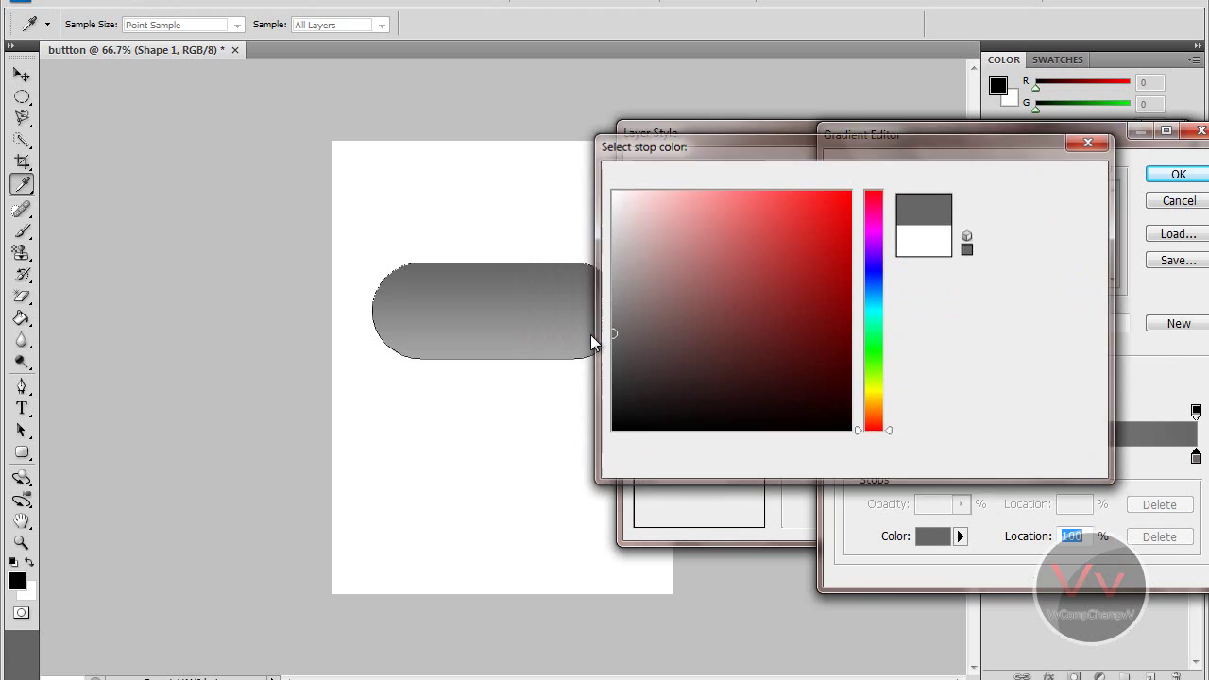
pyautogui.click(1179, 174)
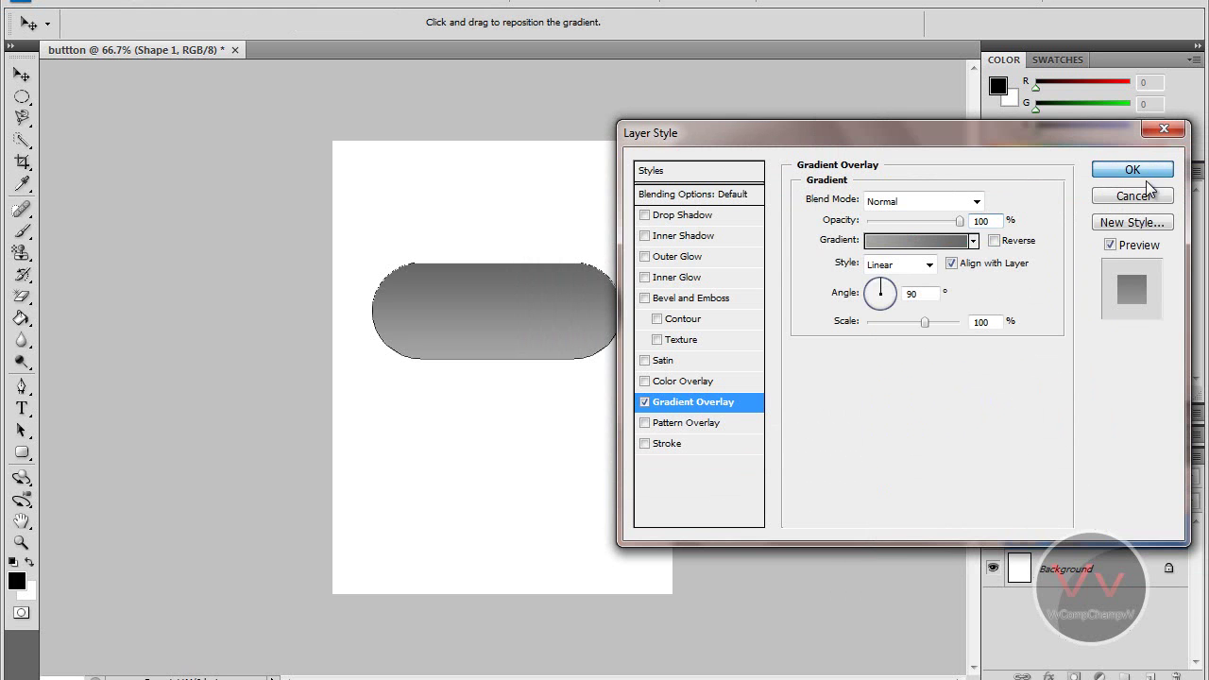
pyautogui.press('Return')
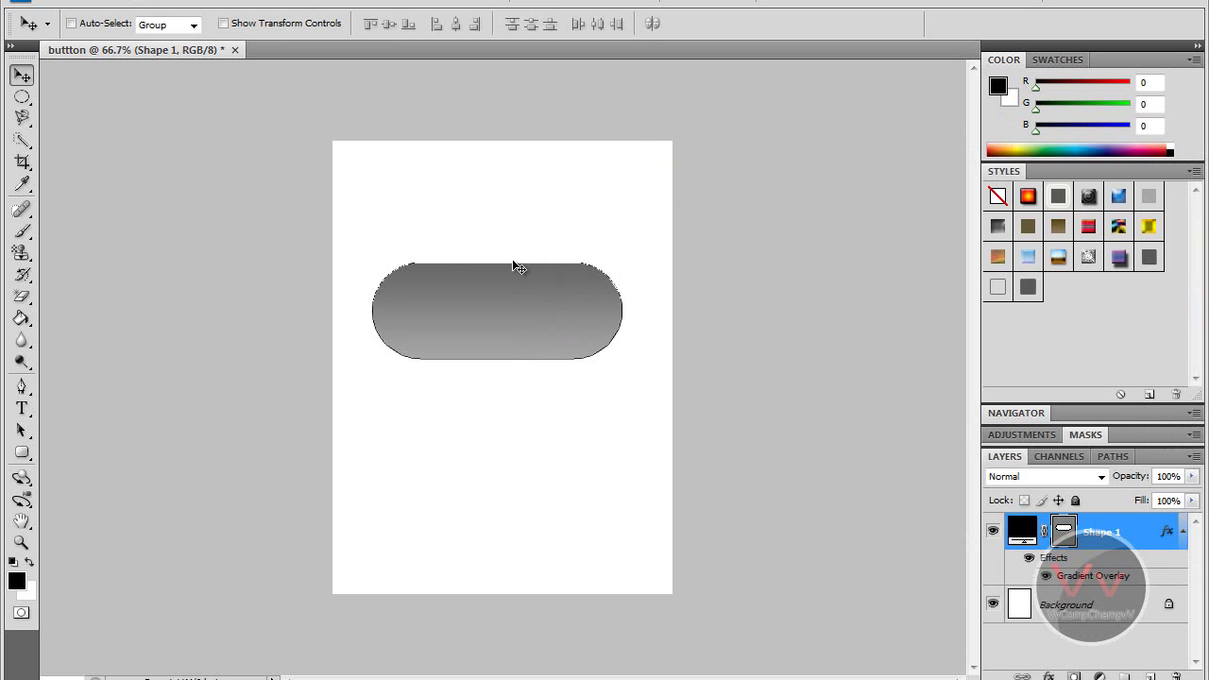
# Draw a slim rounded rectangle as a highlight just inside the button's top edge, between its rounded ends.
pyautogui.click(22, 453)
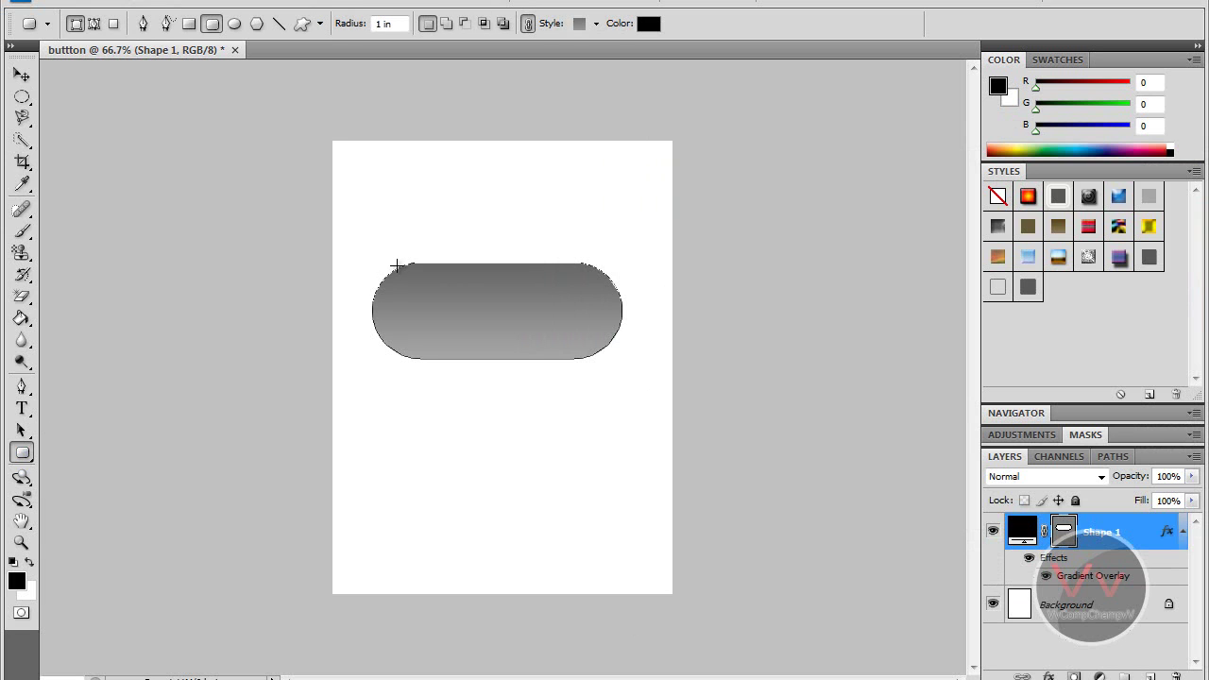
pyautogui.hotkey('ctrl', 'h')
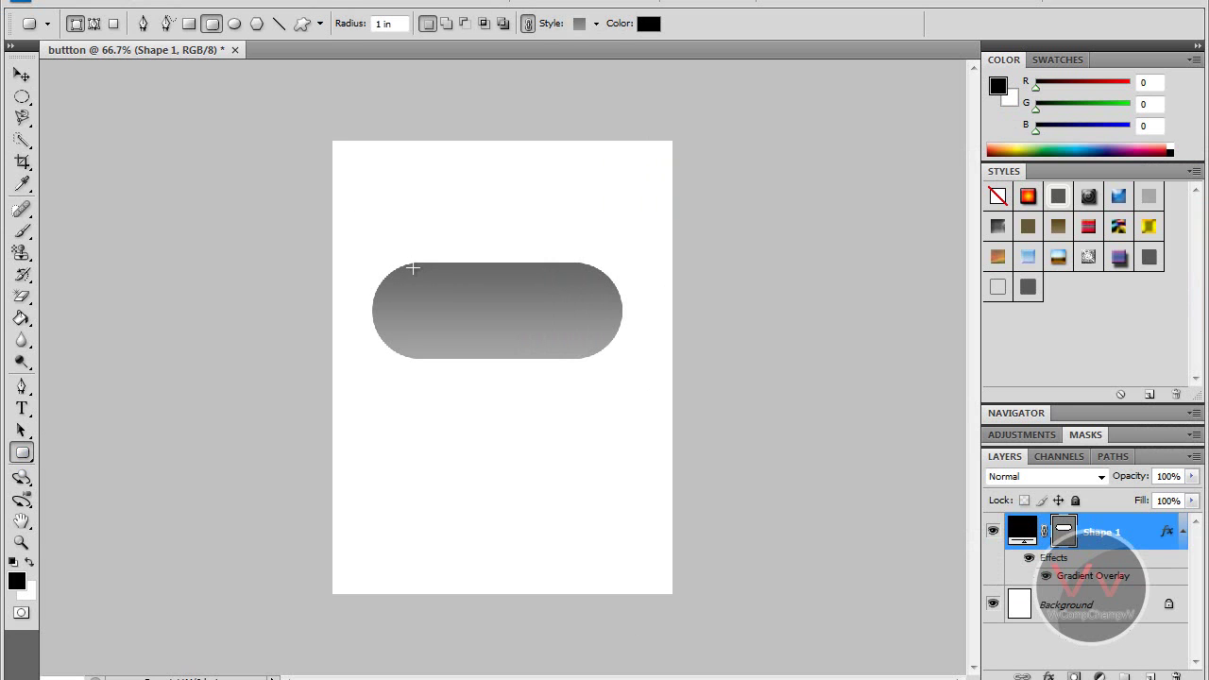
pyautogui.moveTo(389, 469)
pyautogui.mouseDown()
pyautogui.moveTo(451, 263)
pyautogui.moveTo(491, 265)
pyautogui.mouseUp()
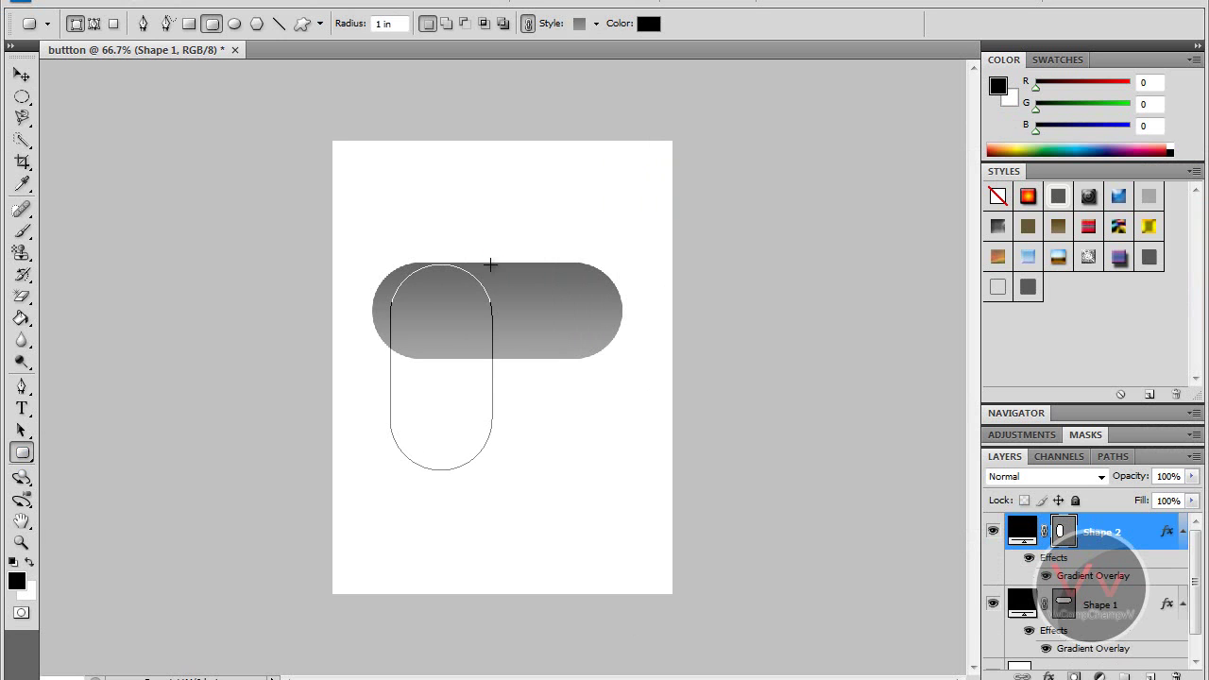
pyautogui.hotkey('ctrl', 'z')
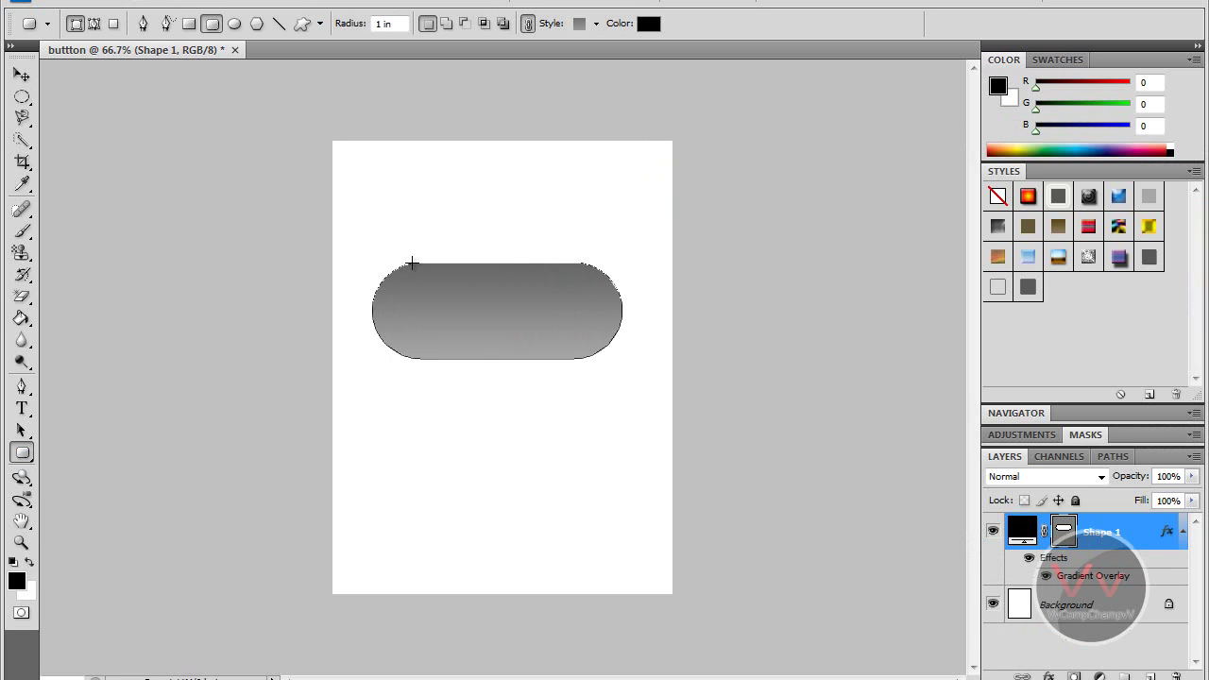
pyautogui.moveTo(490, 267); pyautogui.dragTo(588, 286)
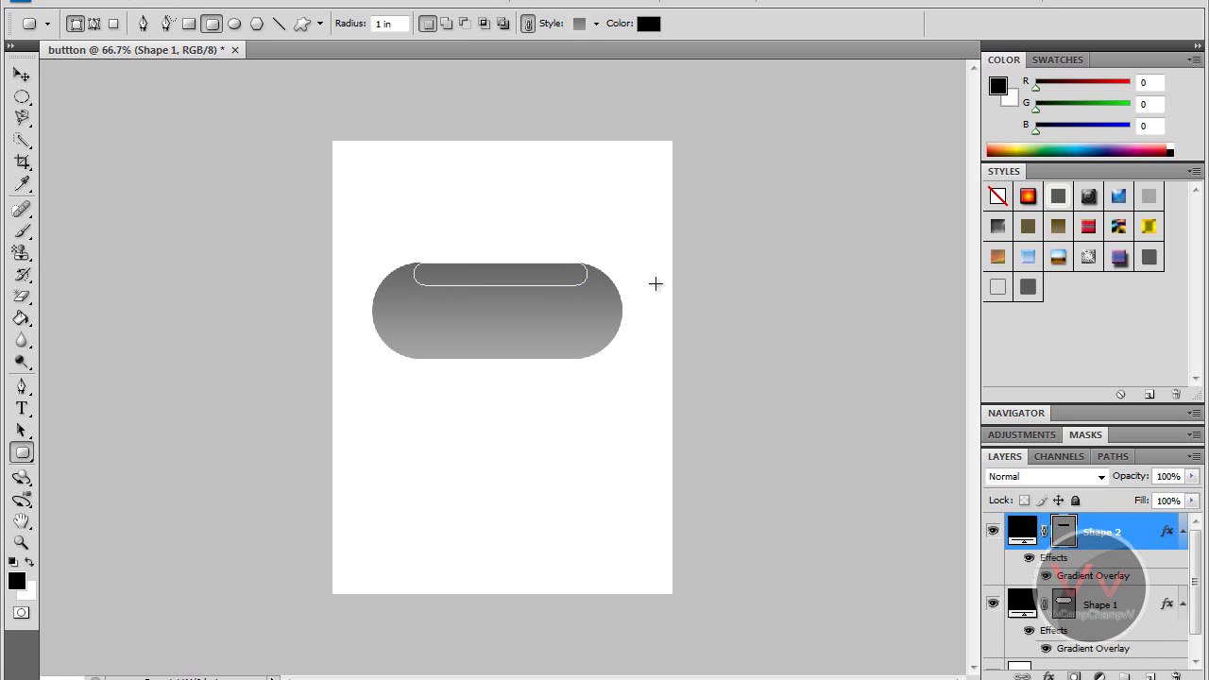
# Remove the layer style from the slim highlight shape.
pyautogui.click(593, 24)
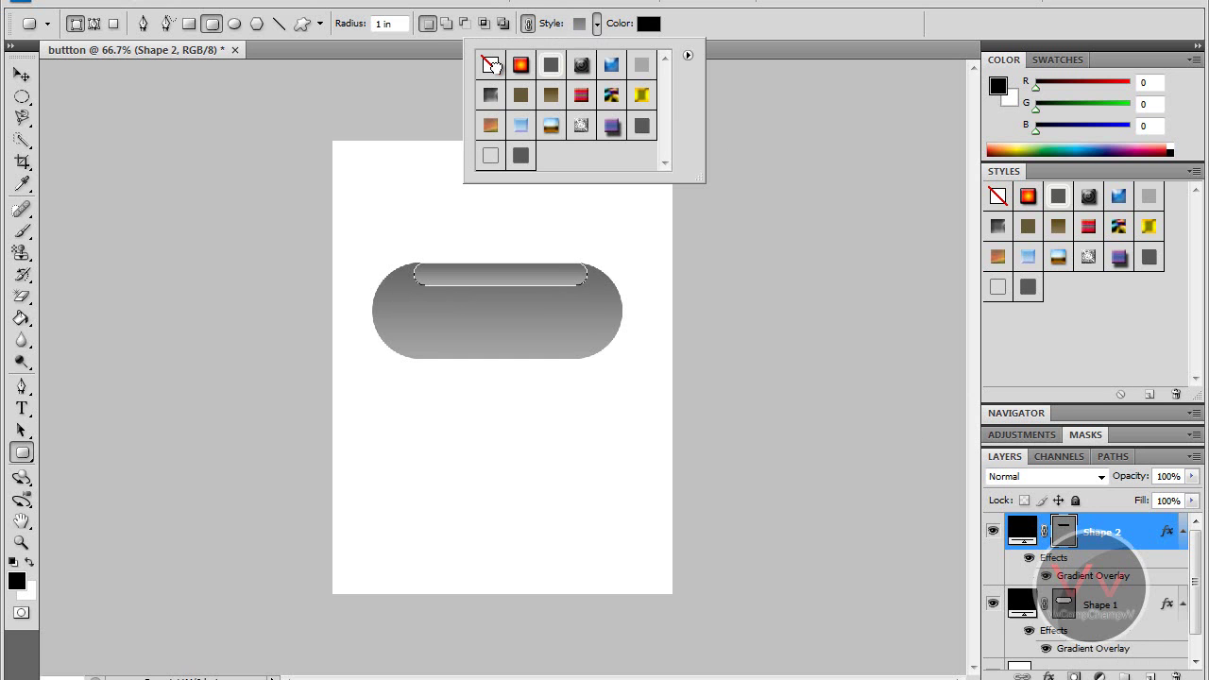
pyautogui.click(490, 66)
pyautogui.click(638, 33)
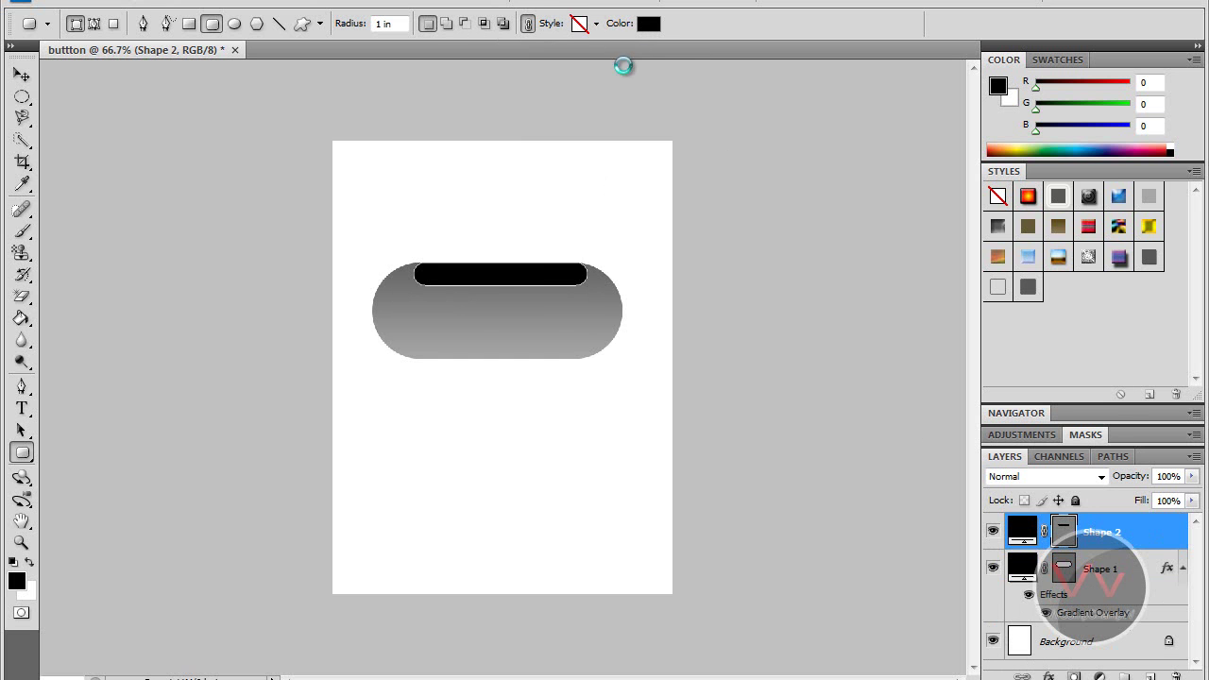
# Fill the highlight shape with white (#ffffff) and lower its layer opacity to 25%, with its path outline hidden.
pyautogui.click(648, 25)
pyautogui.click(338, 143)
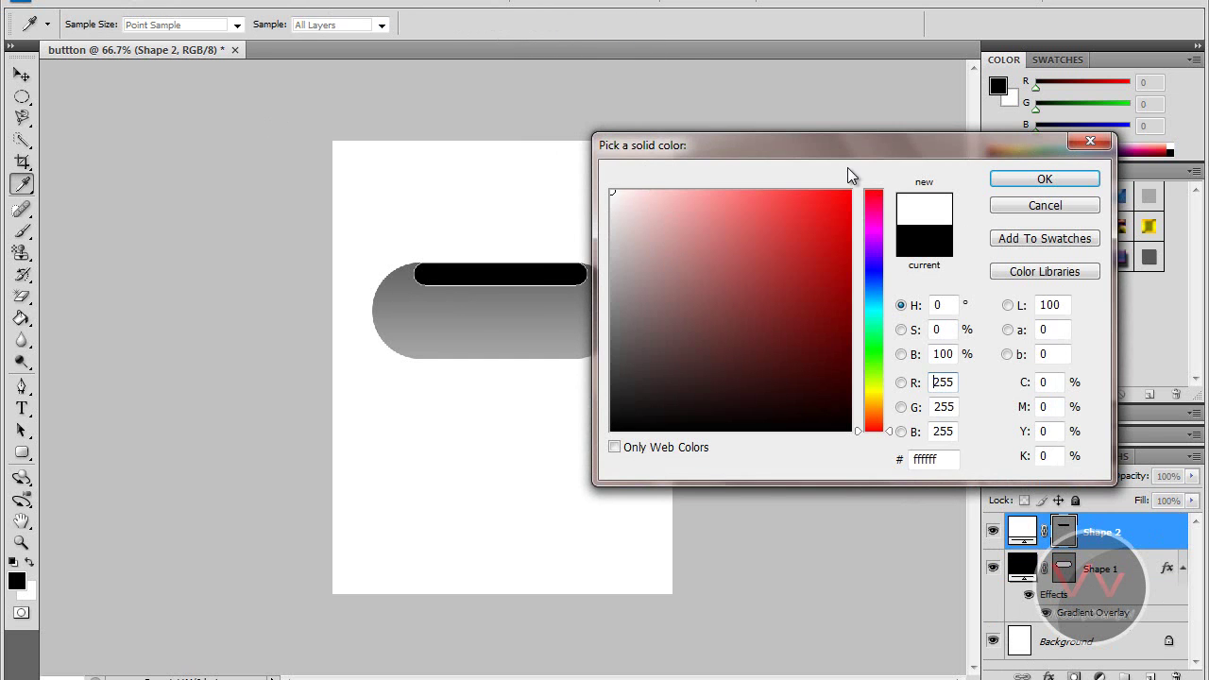
pyautogui.click(1044, 179)
pyautogui.moveTo(1150, 482)
pyautogui.mouseDown()
pyautogui.moveTo(1122, 485)
pyautogui.moveTo(1142, 481)
pyautogui.moveTo(1132, 481)
pyautogui.mouseUp()
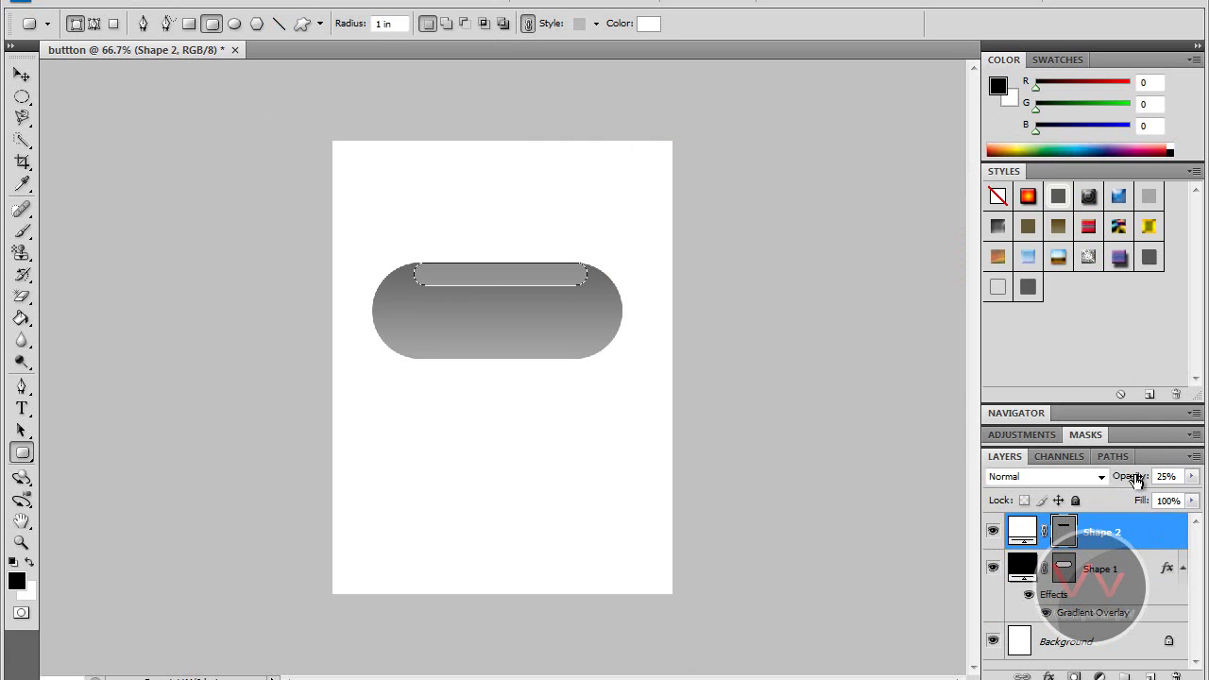
pyautogui.hotkey('ctrl', 'h')
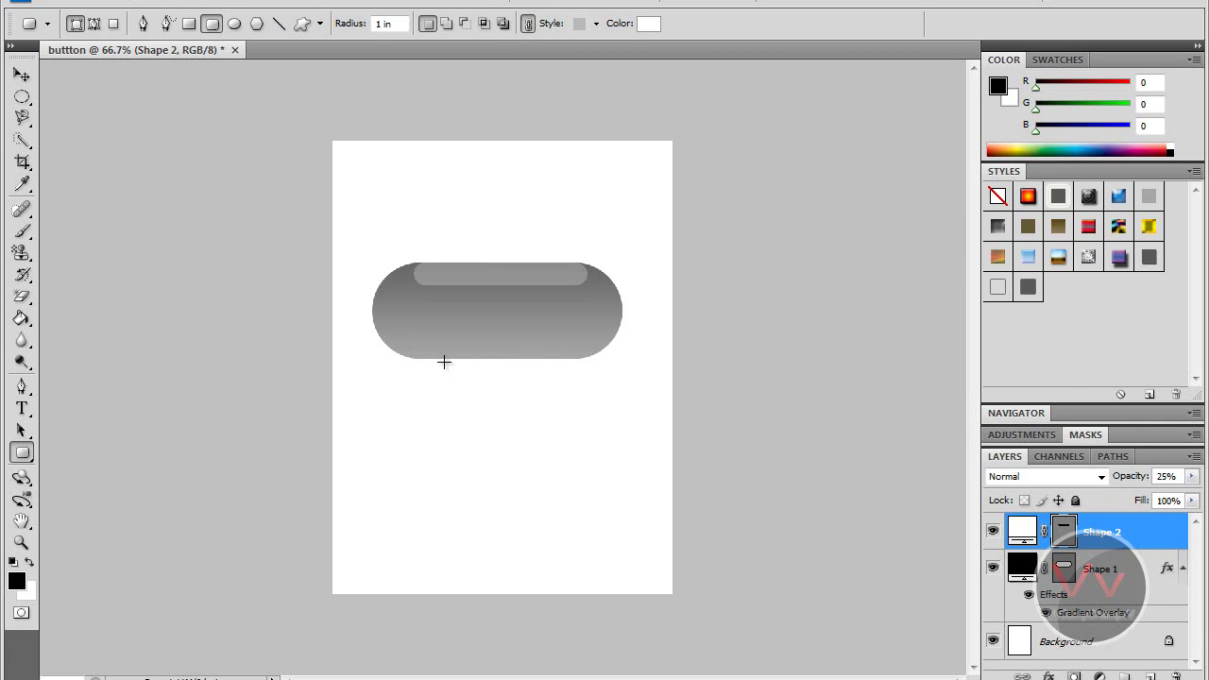
# Add the text "Home" over the button in black 48 pt Jokerman.
pyautogui.click(22, 408)
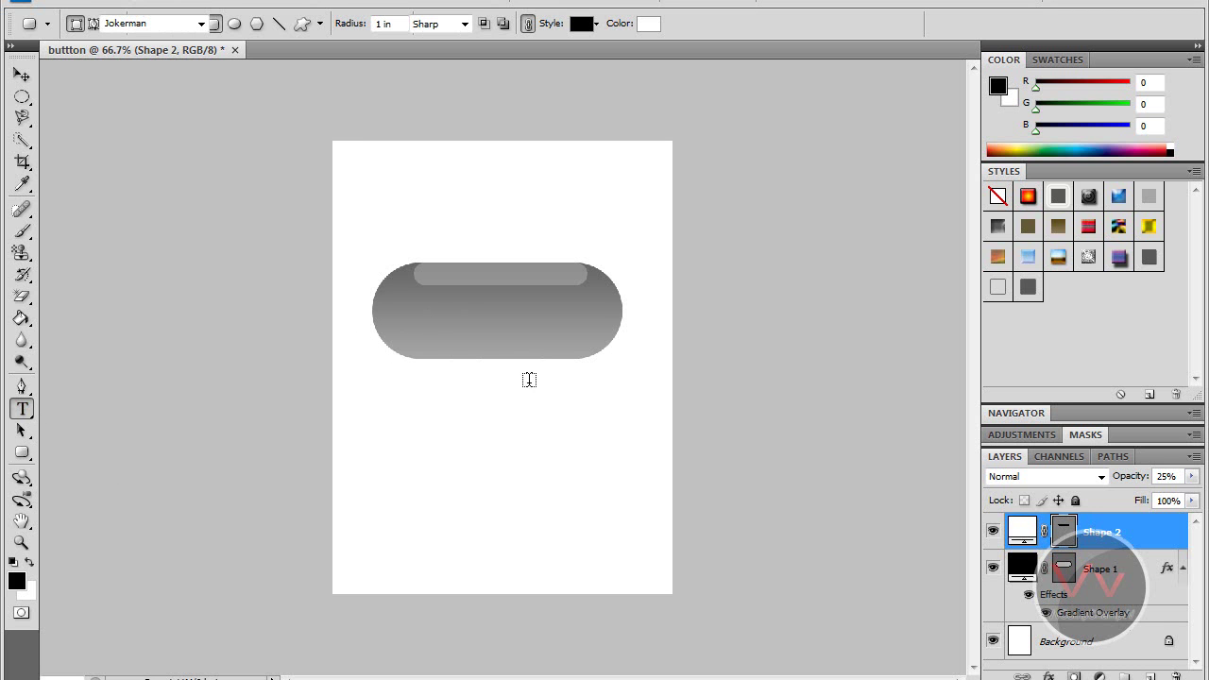
pyautogui.click(401, 351)
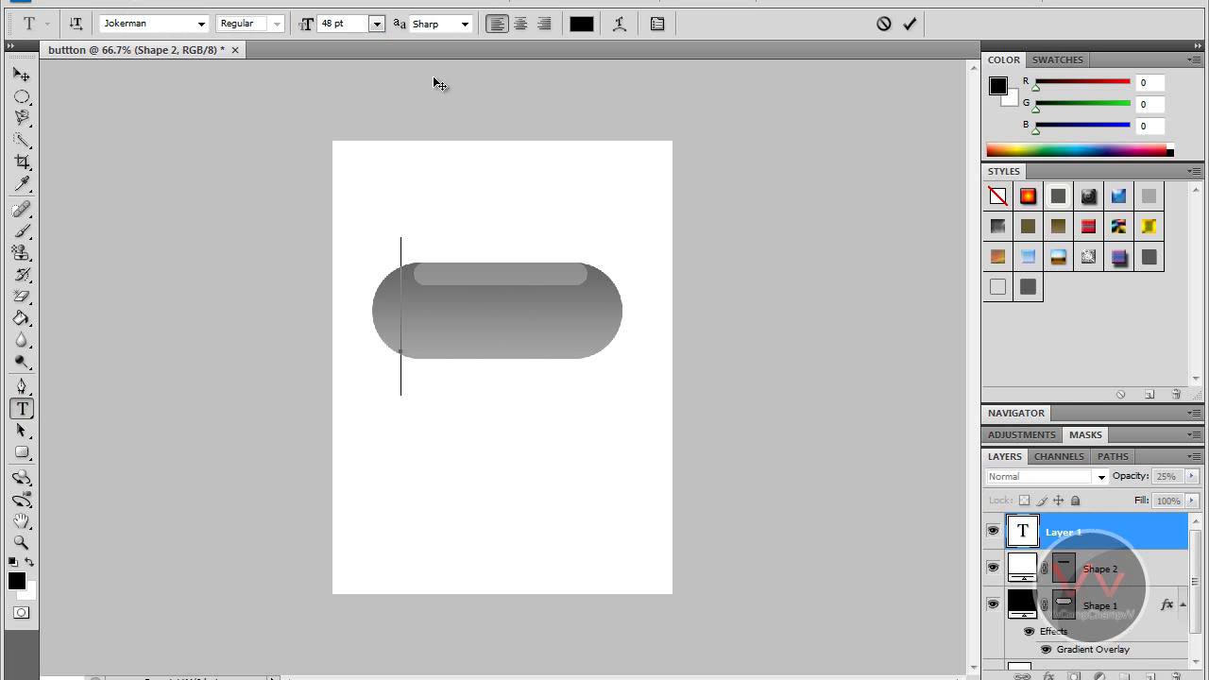
pyautogui.write('h')
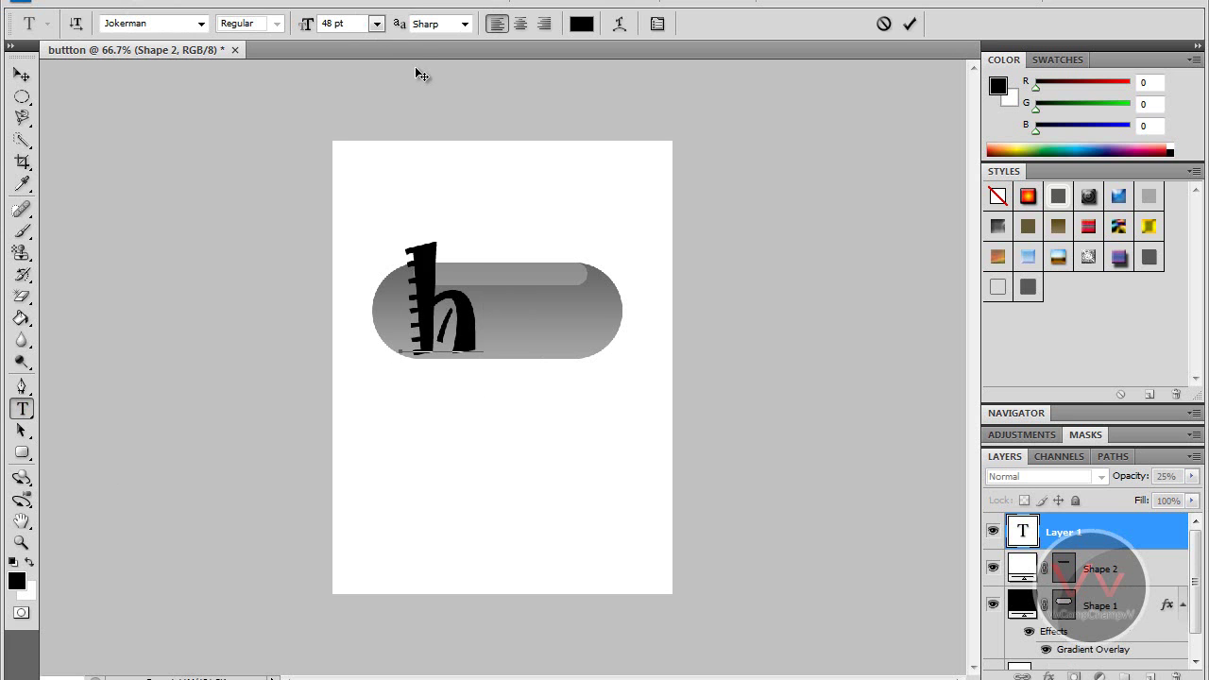
pyautogui.press('BackSpace')
pyautogui.write('H')
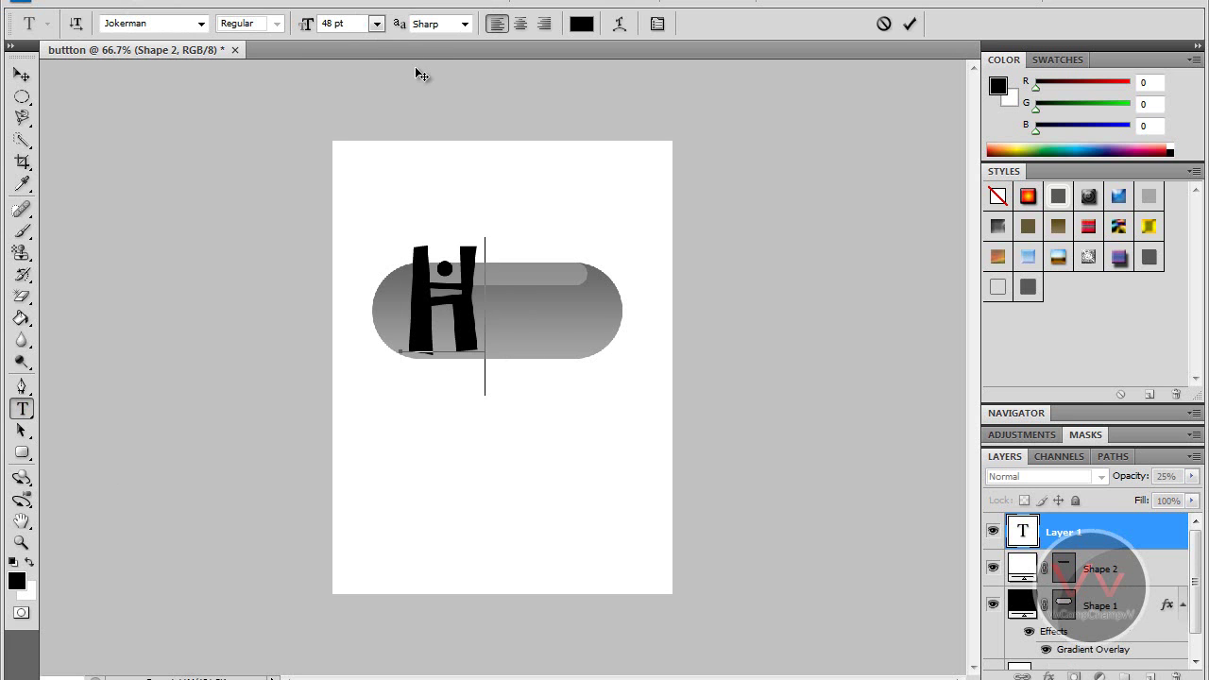
pyautogui.write('ome')
# Scale the "Home" text down to about 30 pt and position it inside the button.
pyautogui.moveTo(414, 68); pyautogui.dragTo(362, 105)
pyautogui.press('ctrl')
pyautogui.moveTo(343, 266); pyautogui.dragTo(462, 329)
pyautogui.moveTo(494, 292); pyautogui.dragTo(413, 231)
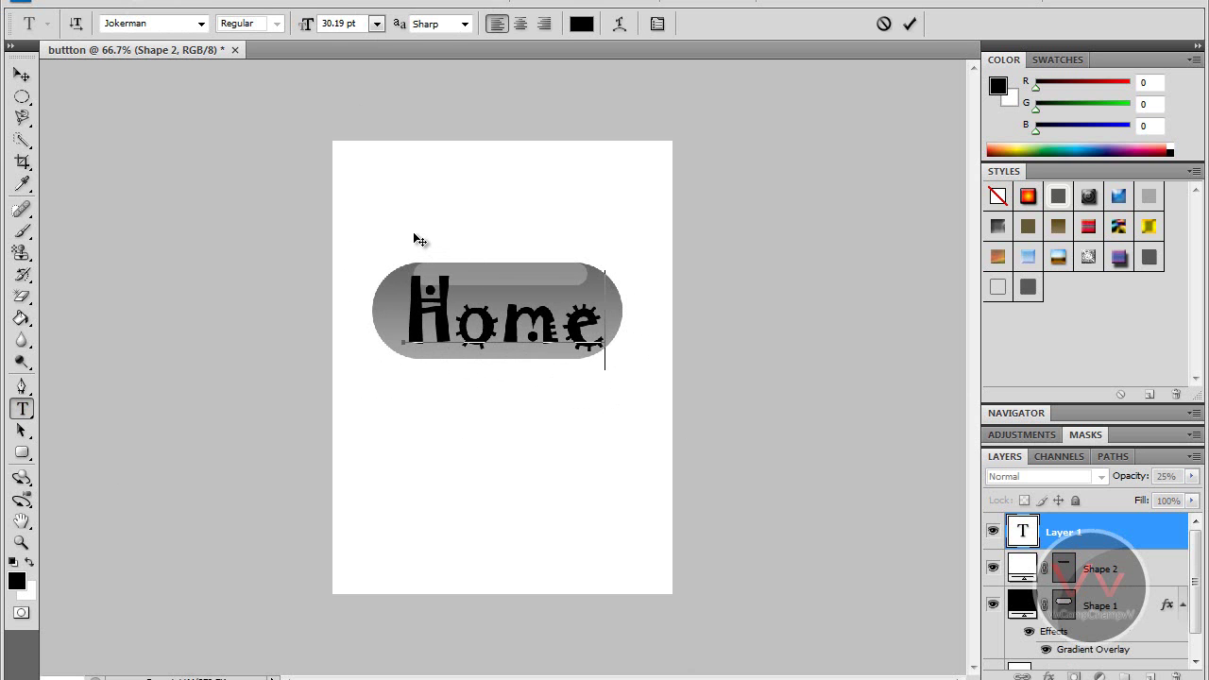
# Commit the "Home" text and erase the white Background layer to transparency with the Magic Eraser.
pyautogui.click(911, 26)
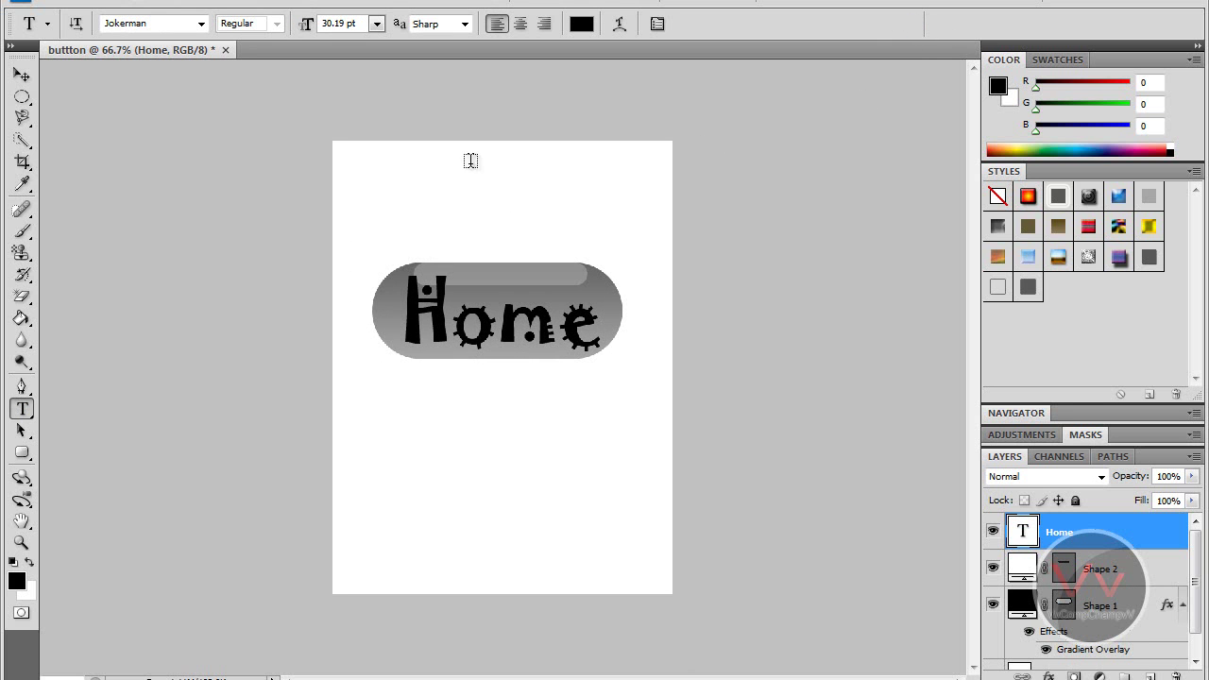
pyautogui.click(22, 296)
pyautogui.scroll(-1, 1149, 620)
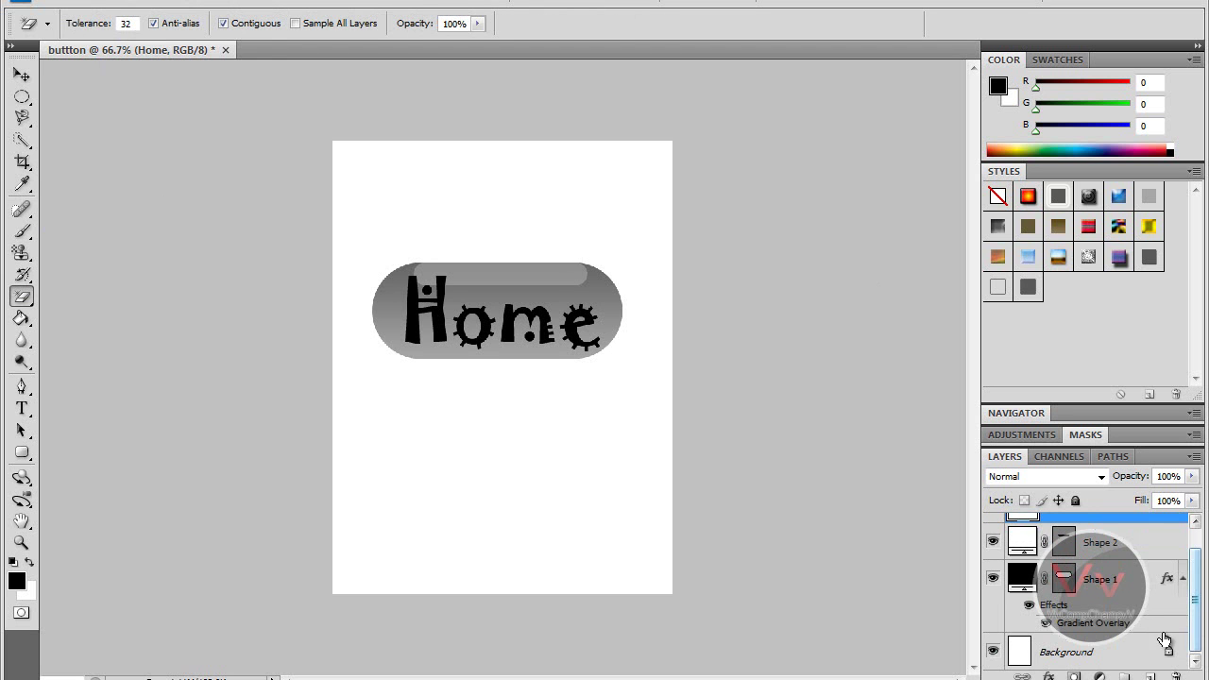
pyautogui.click(1131, 650)
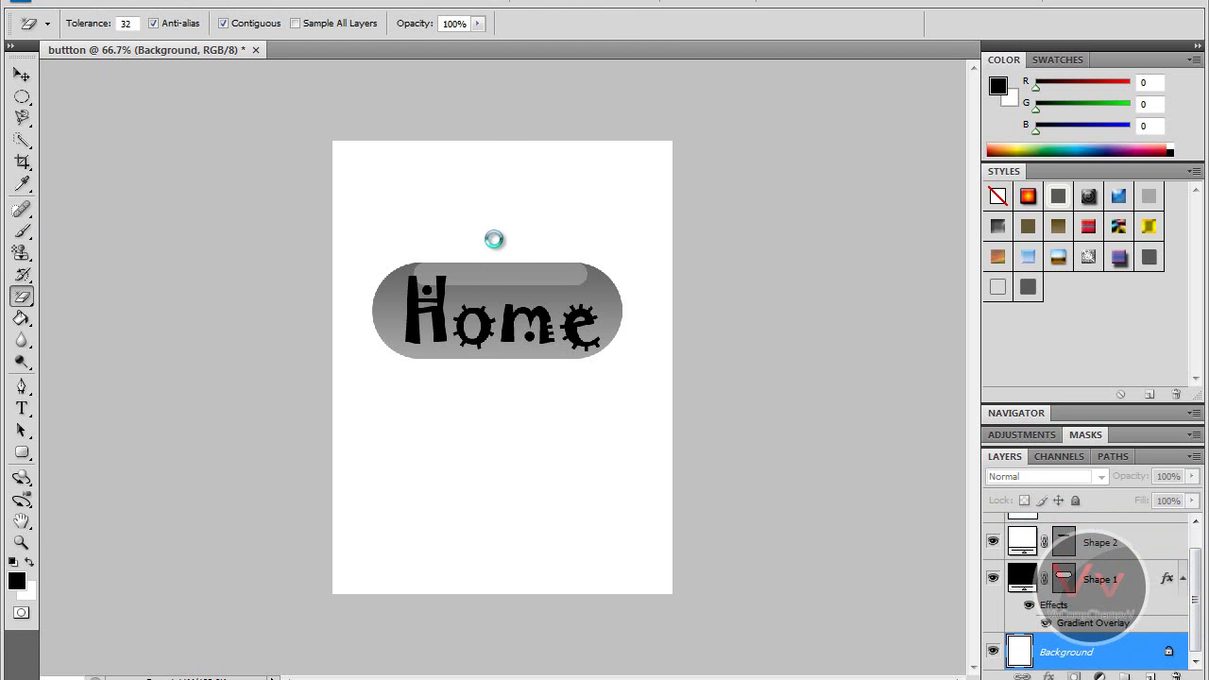
pyautogui.click(493, 240)
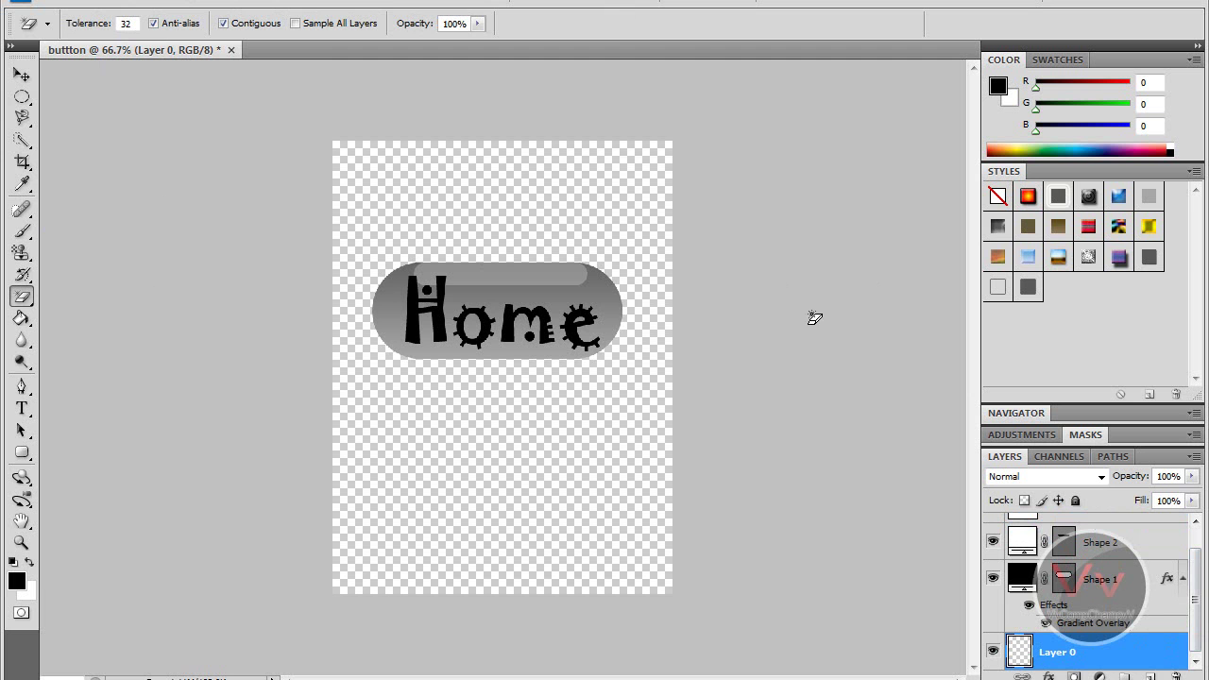
# Trim the canvas on all four sides based on transparent pixels.
pyautogui.click(129, 6)
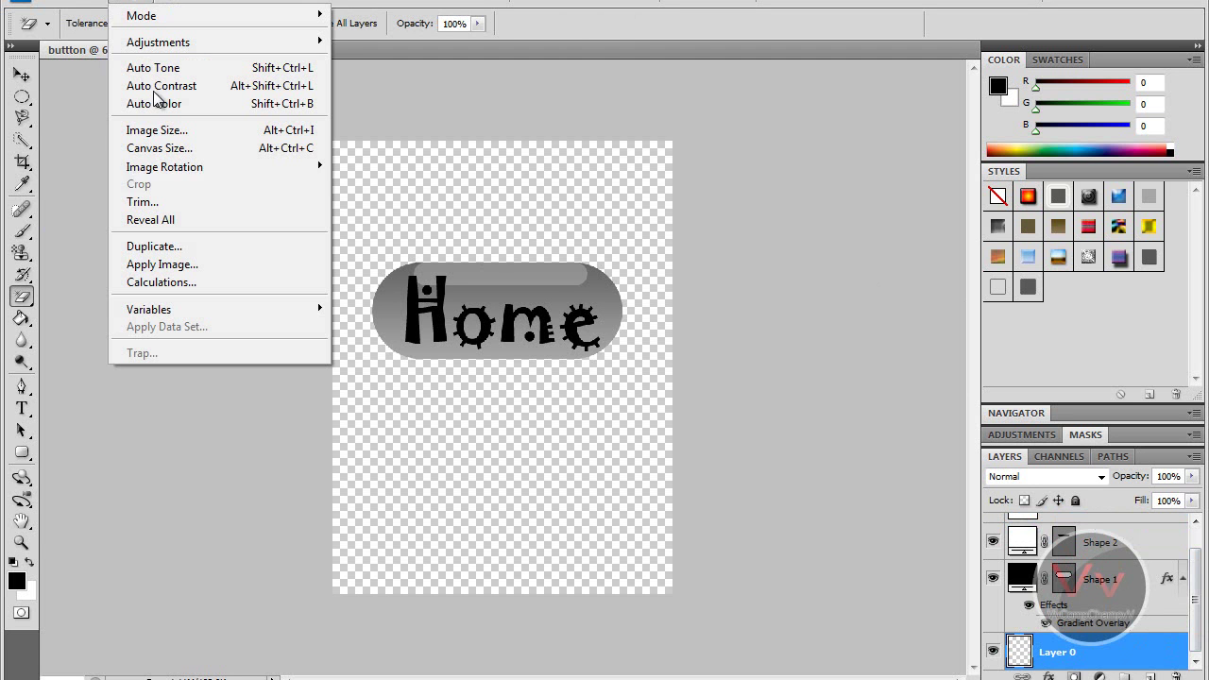
pyautogui.click(201, 206)
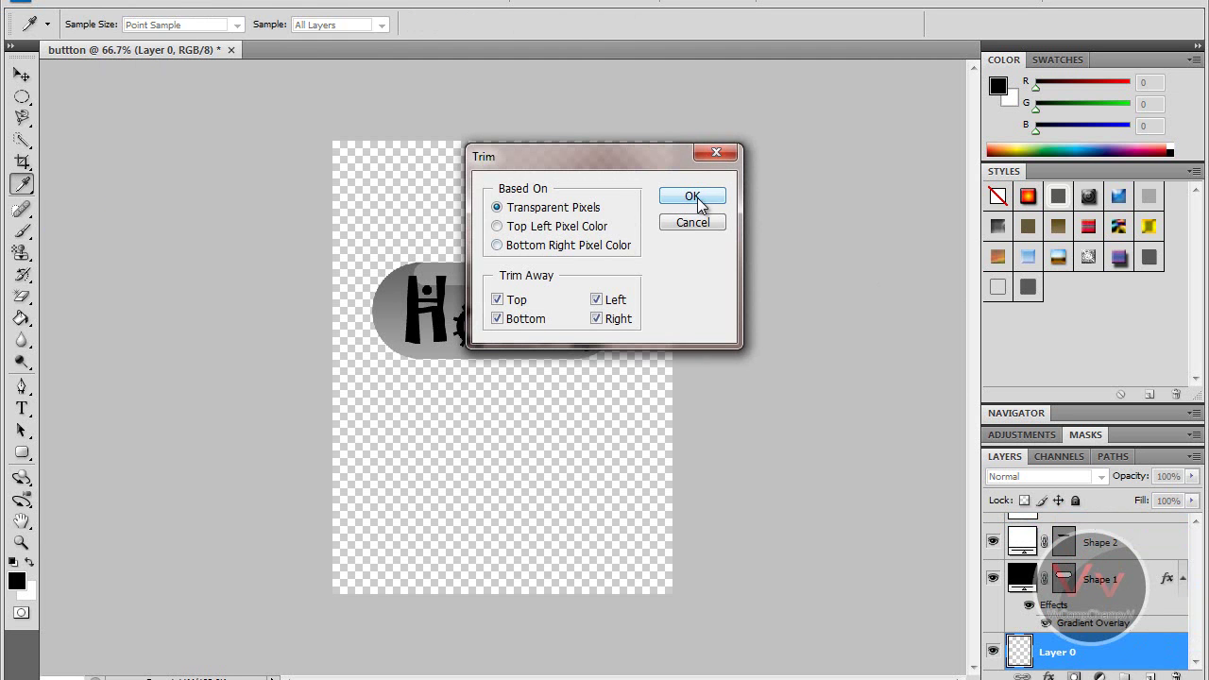
pyautogui.click(696, 197)
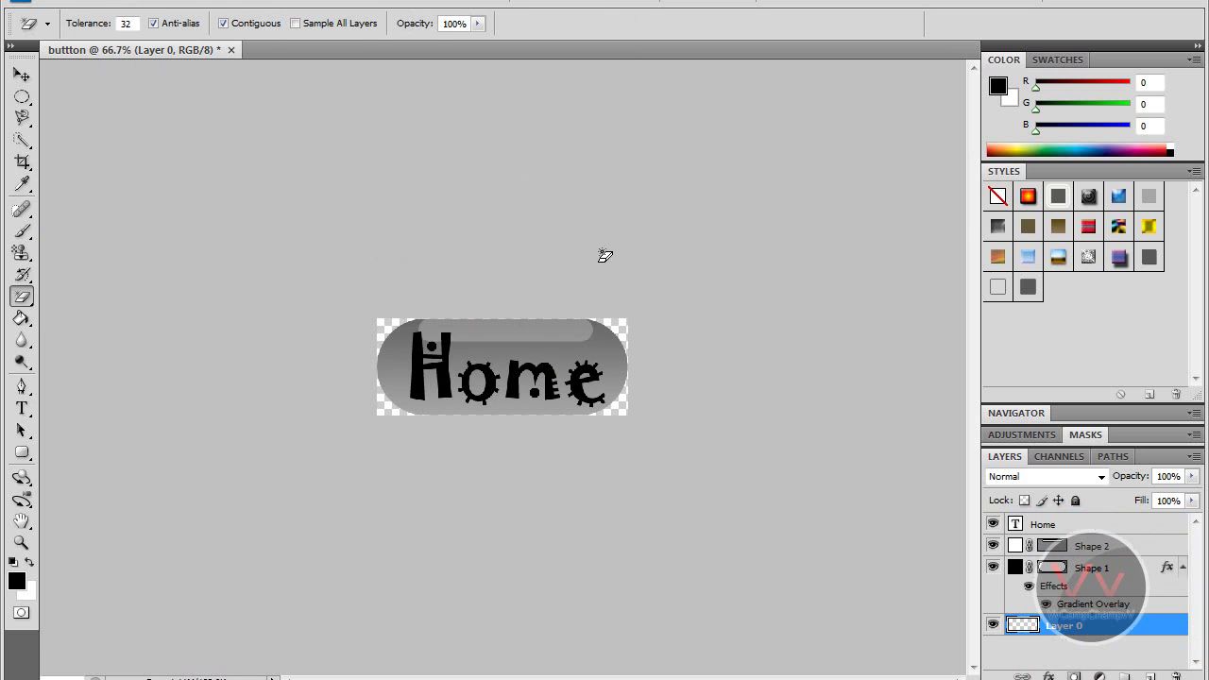
# Save a copy of the grey button as the PNG file "bttton 1" in the images folder, without interlacing.
pyautogui.click(60, 5)
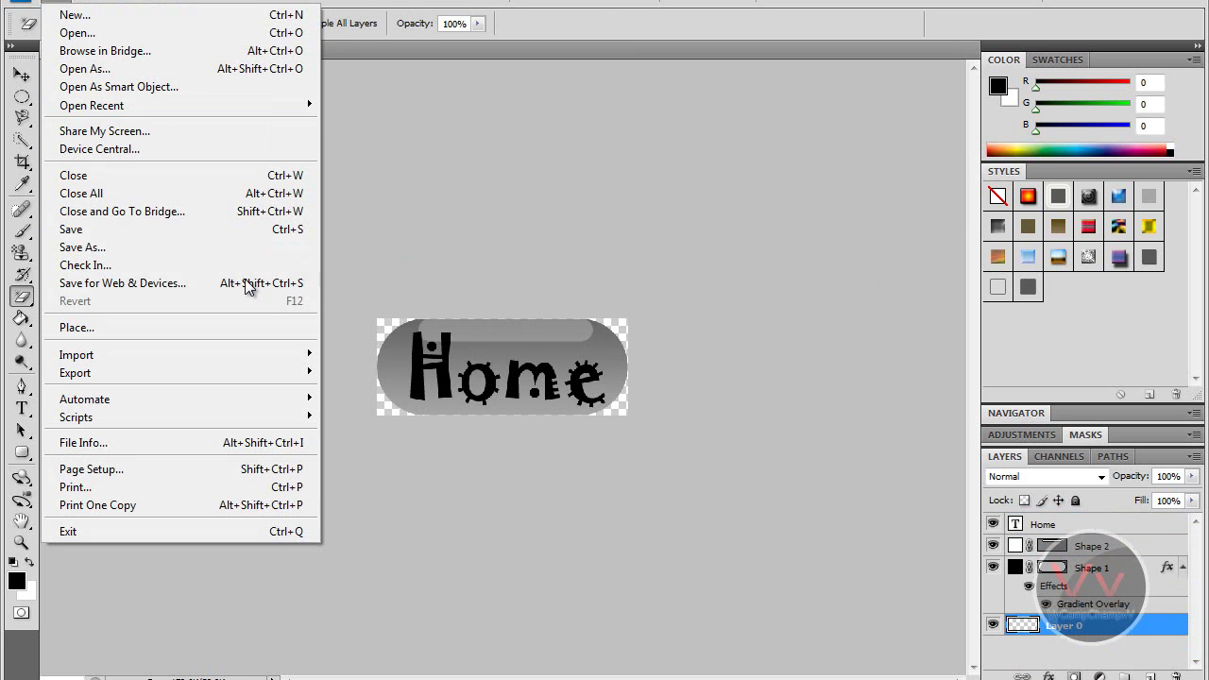
pyautogui.click(132, 249)
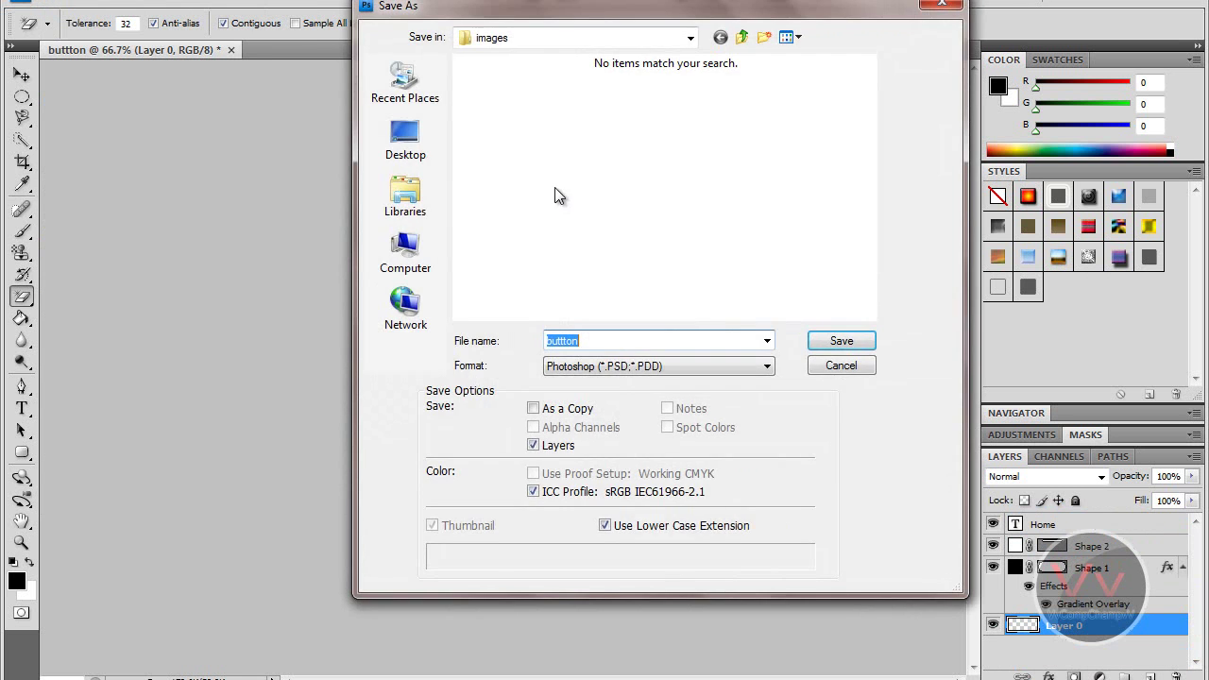
pyautogui.click(712, 364)
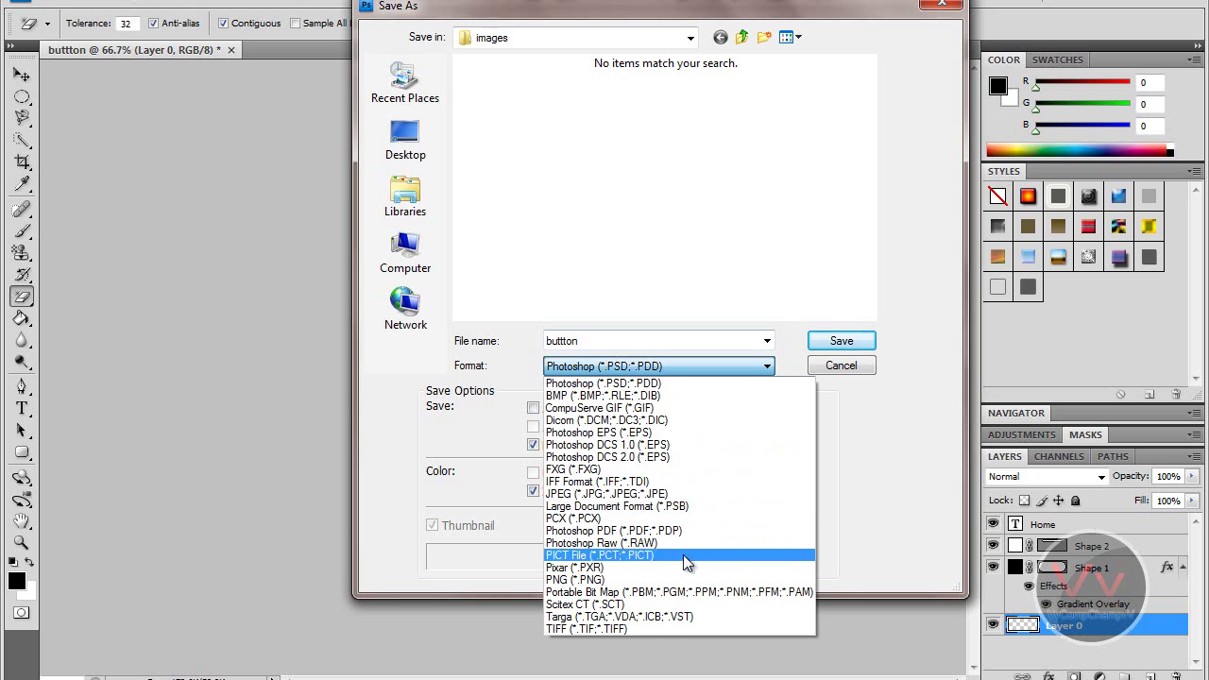
pyautogui.click(683, 579)
pyautogui.click(672, 339)
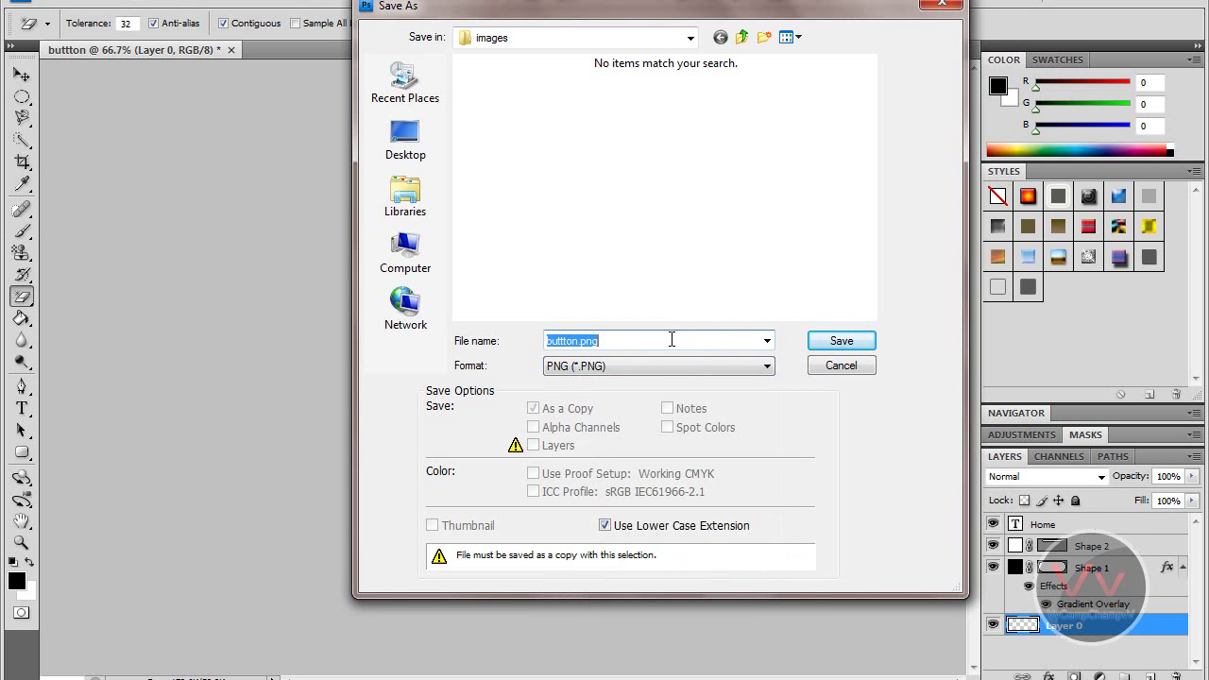
pyautogui.write('home')
pyautogui.hotkey('ctrl', 'a')
pyautogui.write('bttton 1.png')
pyautogui.press('Return')
pyautogui.press('Return')
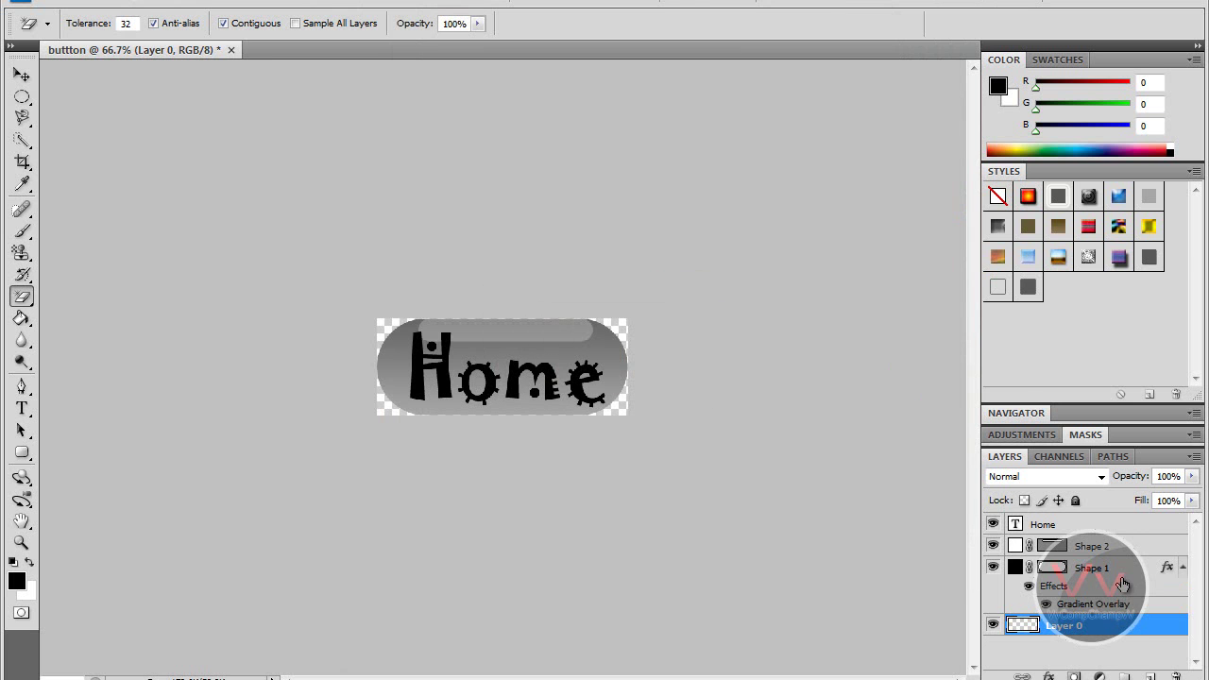
# Change the Gradient Overlay of the main button shape (Shape 1) to the black-to-white preset.
pyautogui.click(1120, 570)
pyautogui.rightClick(1120, 570)
pyautogui.click(1102, 150)
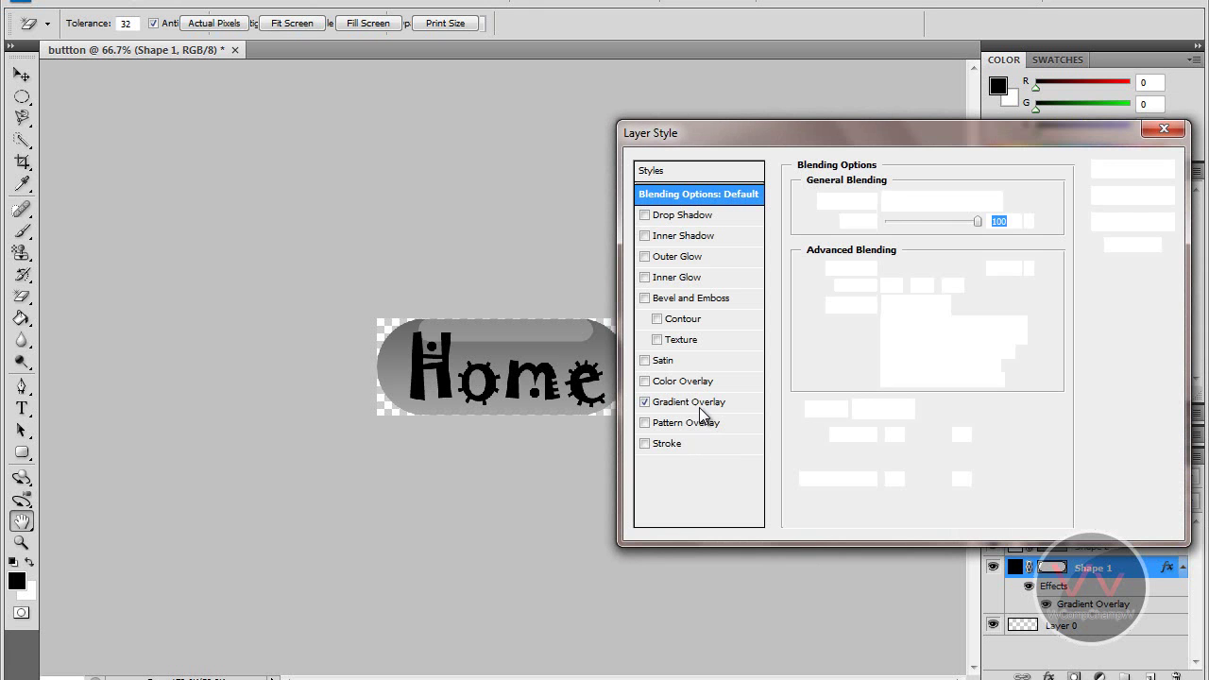
pyautogui.click(706, 406)
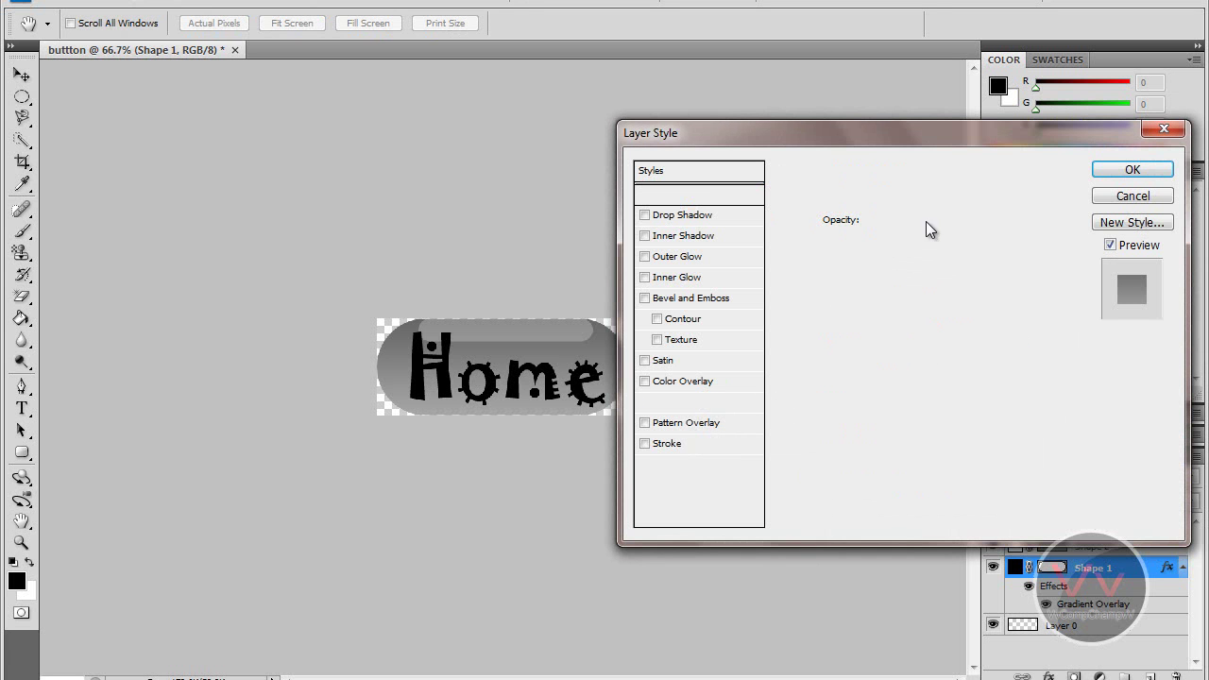
pyautogui.click(892, 242)
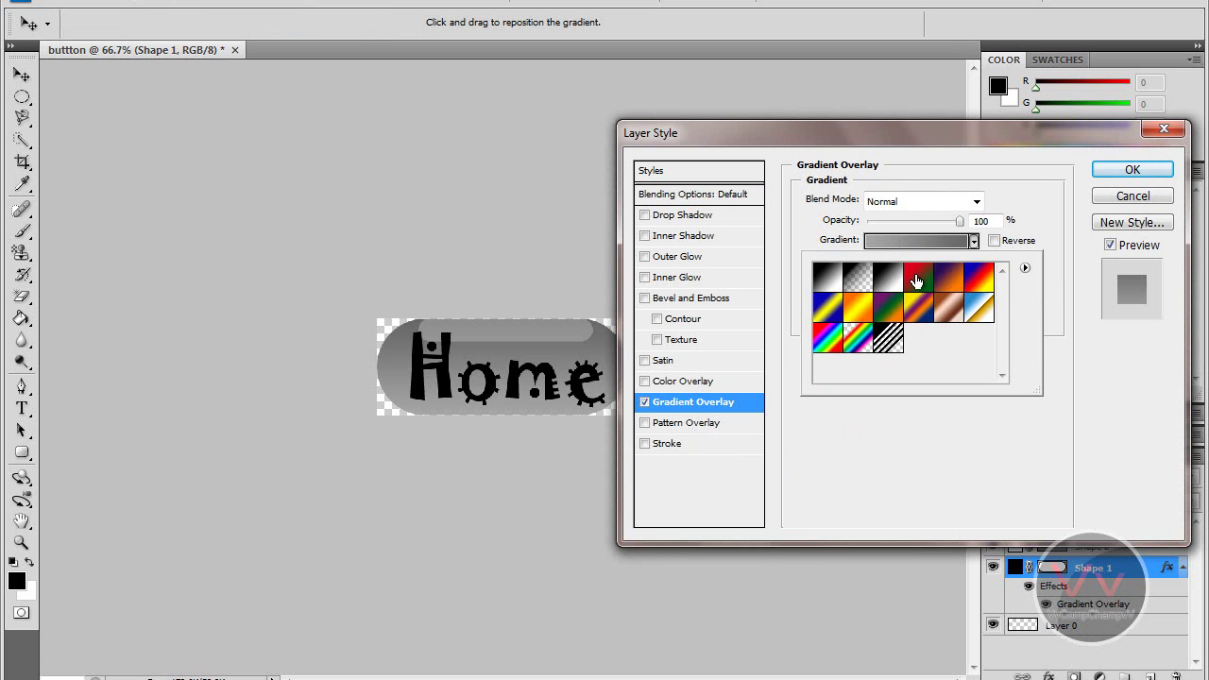
pyautogui.click(837, 278)
# Set the gradient's black colour stop at location 0% to dark red (#5f0000).
pyautogui.click(895, 240)
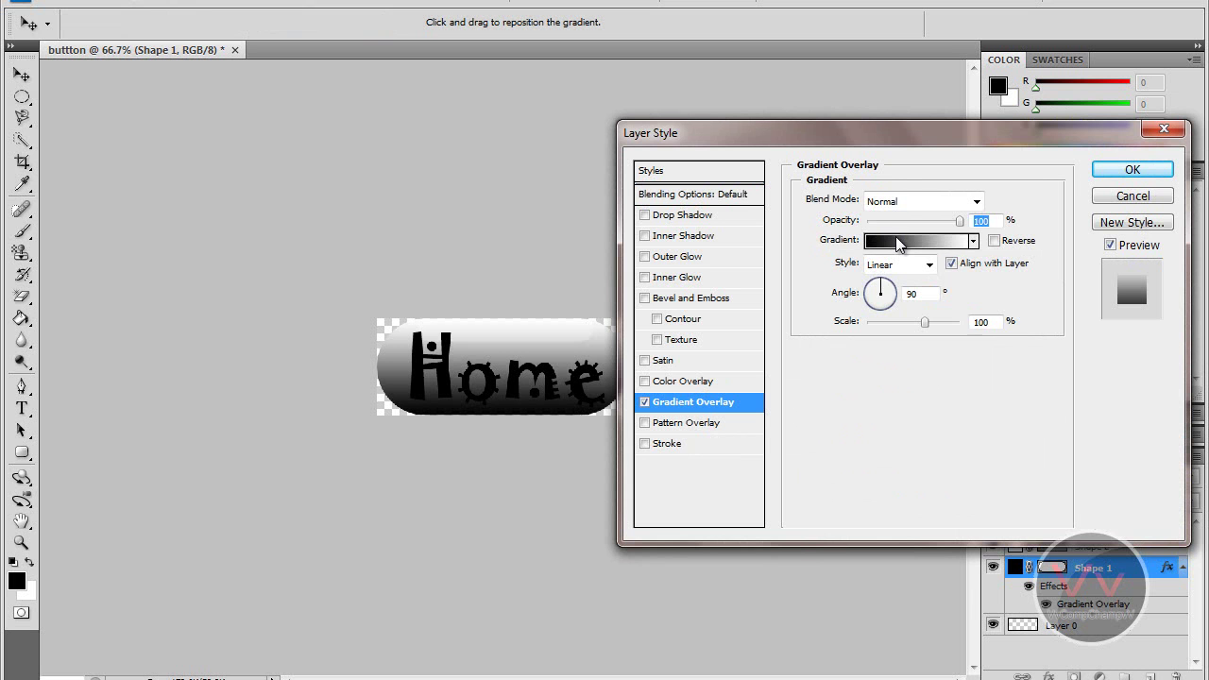
pyautogui.click(869, 200)
pyautogui.click(849, 457)
pyautogui.click(932, 536)
pyautogui.click(808, 290)
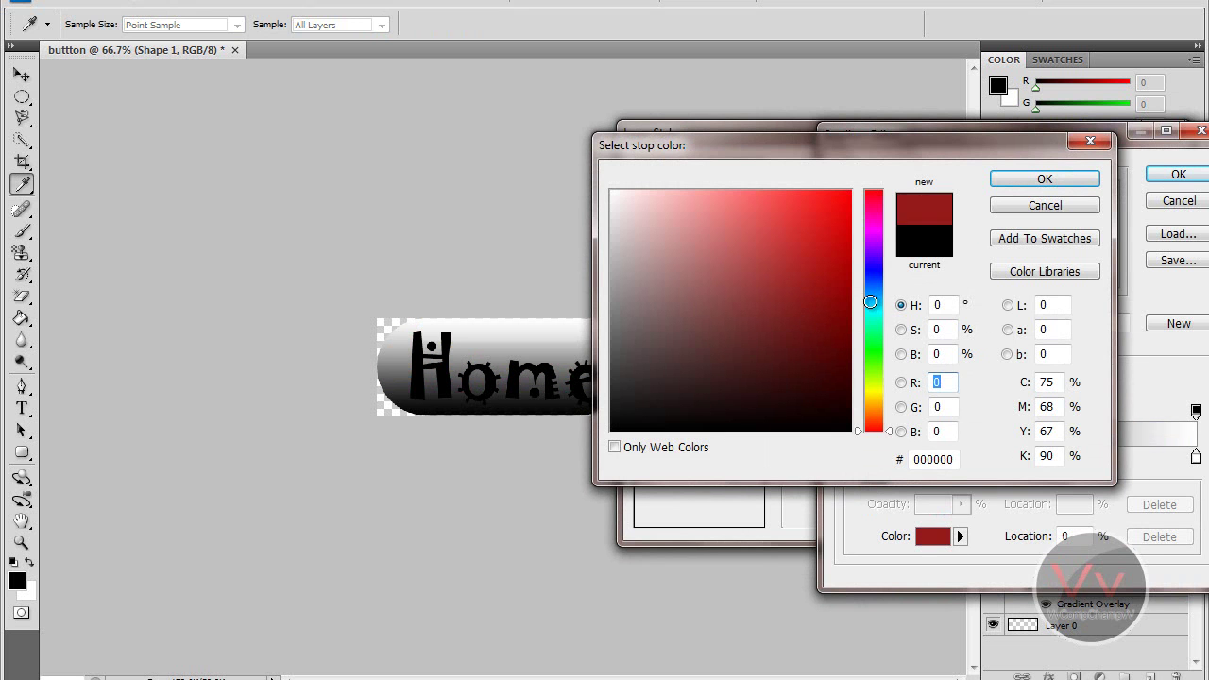
pyautogui.click(1058, 180)
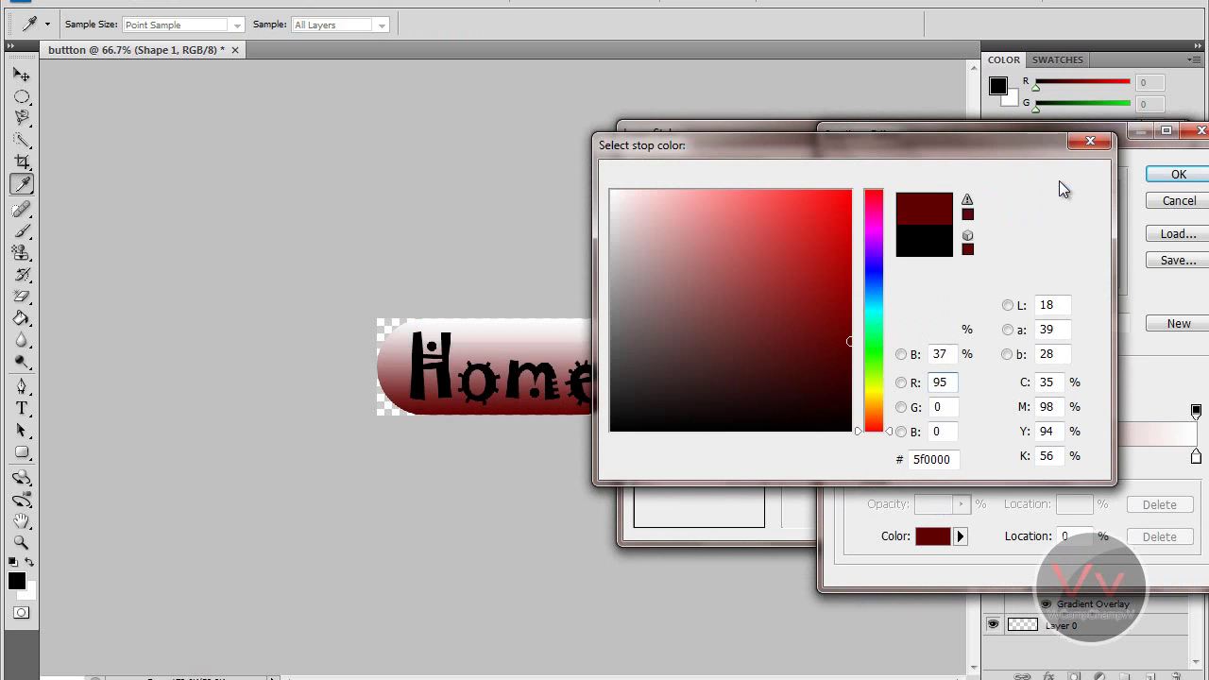
# Set the gradient's white colour stop at location 100% to a brighter red and apply the layer style.
pyautogui.click(1195, 457)
pyautogui.click(935, 535)
pyautogui.click(830, 252)
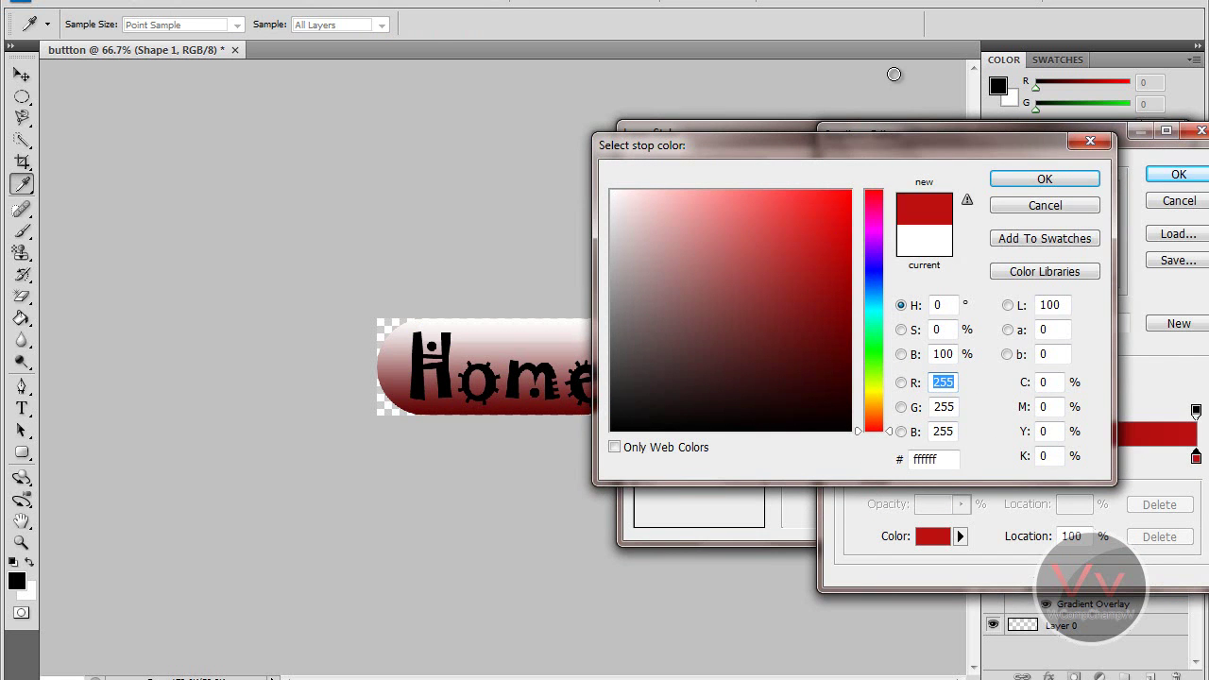
pyautogui.click(1053, 180)
pyautogui.click(1171, 173)
pyautogui.click(1131, 171)
pyautogui.press('e')
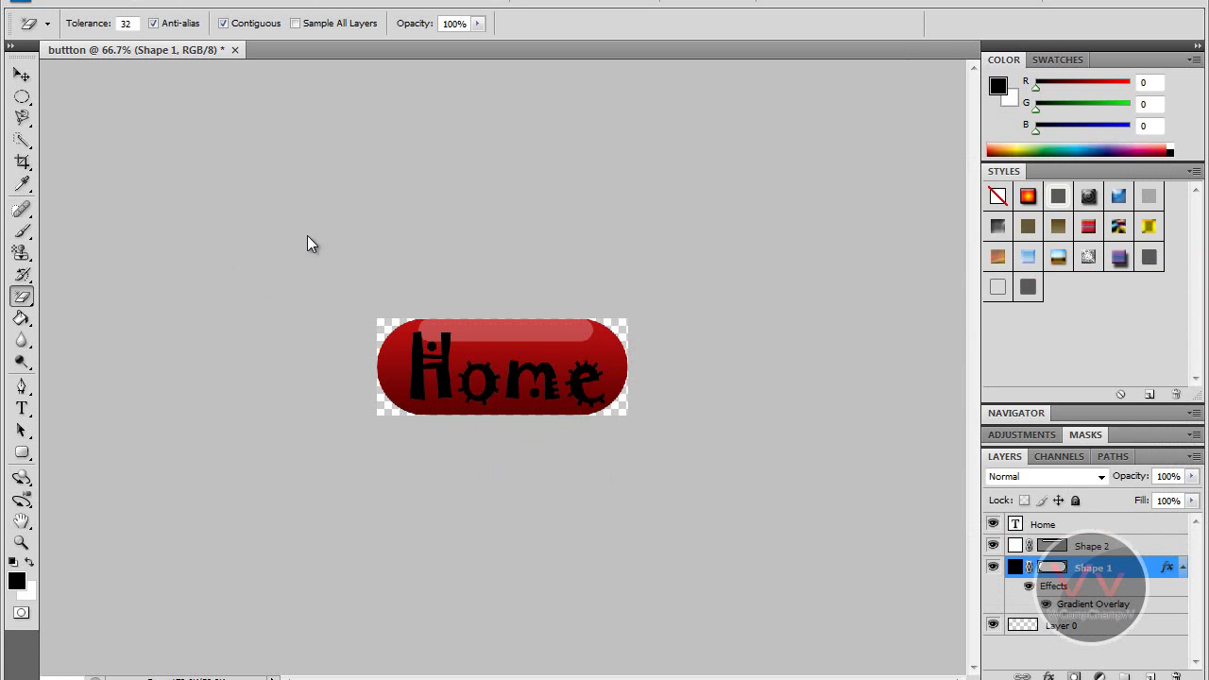
# Save a copy of the red button as the PNG file "bttton 2" in the images folder, without interlacing.
pyautogui.click(71, 2)
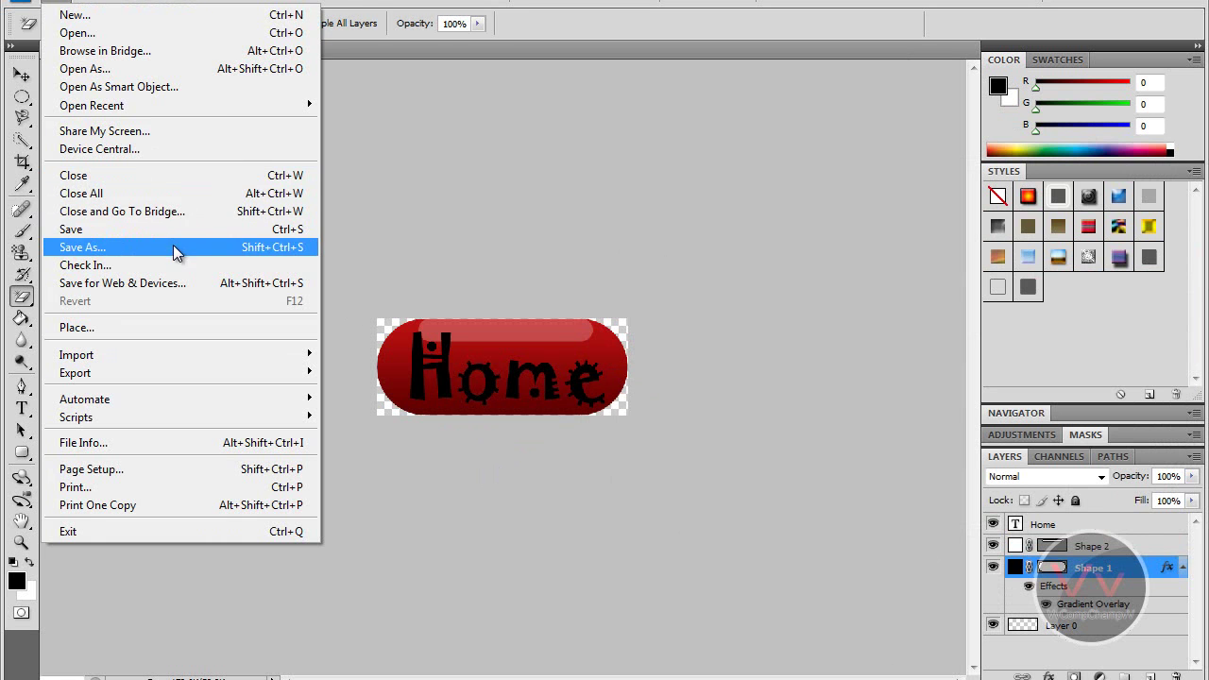
pyautogui.click(176, 246)
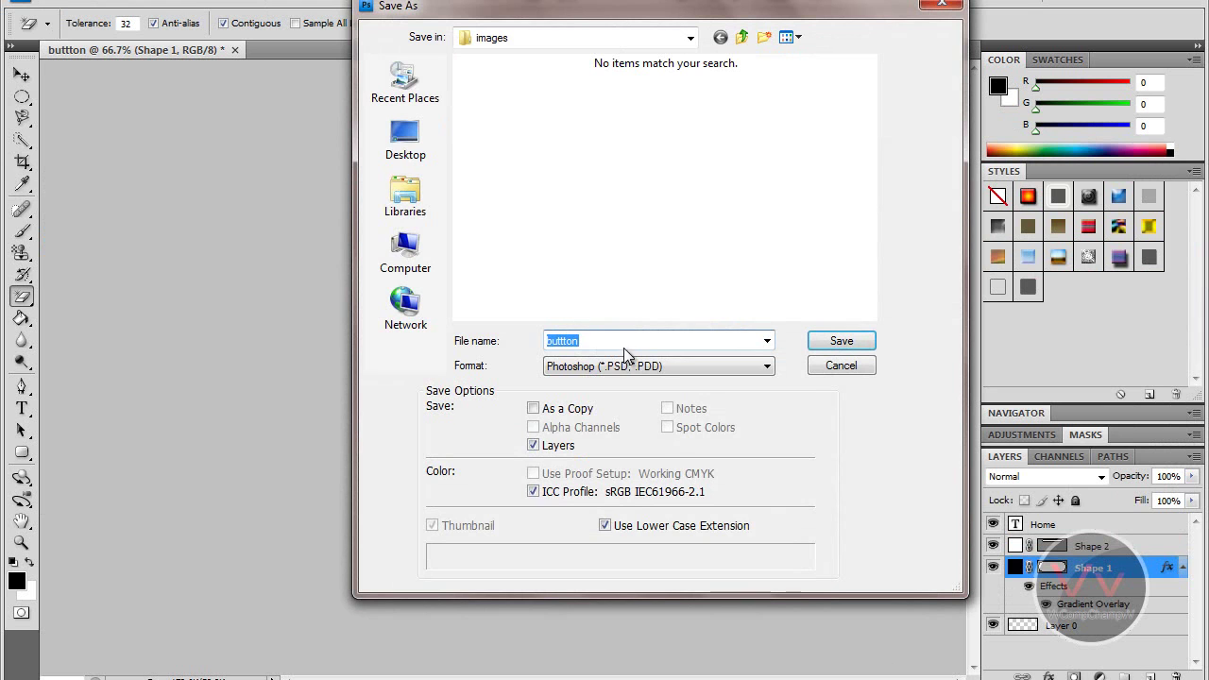
pyautogui.click(630, 367)
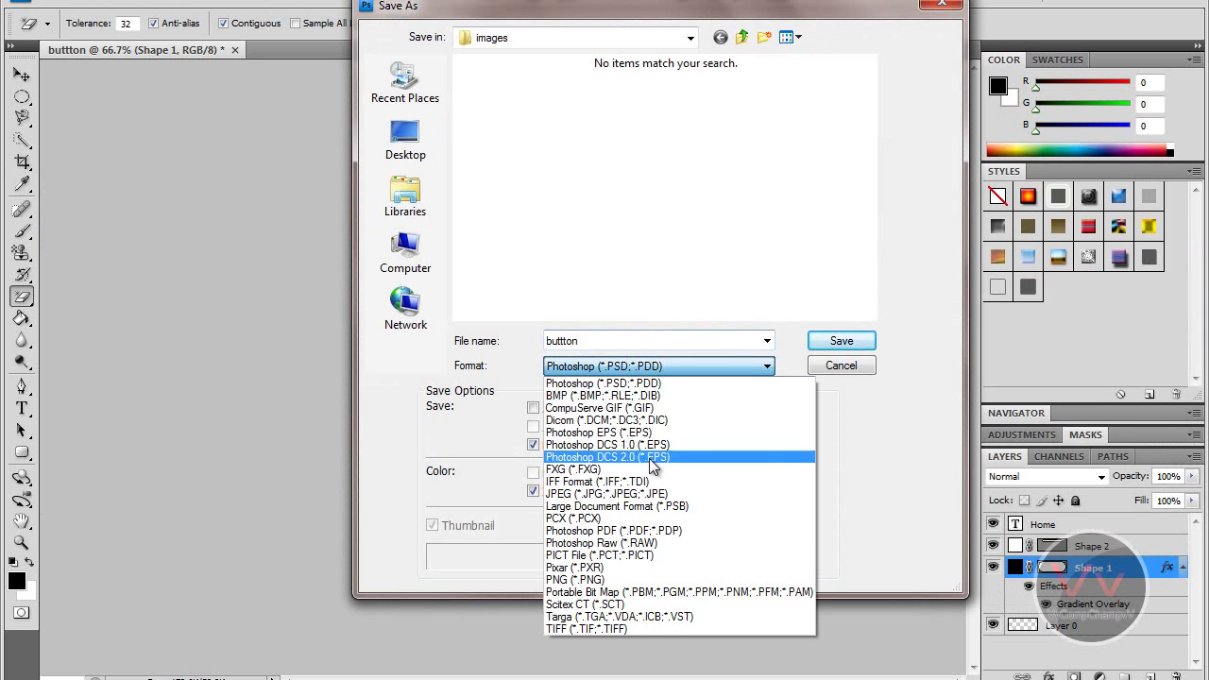
pyautogui.click(660, 576)
pyautogui.click(541, 106)
pyautogui.click(634, 336)
pyautogui.doubleClick(634, 336)
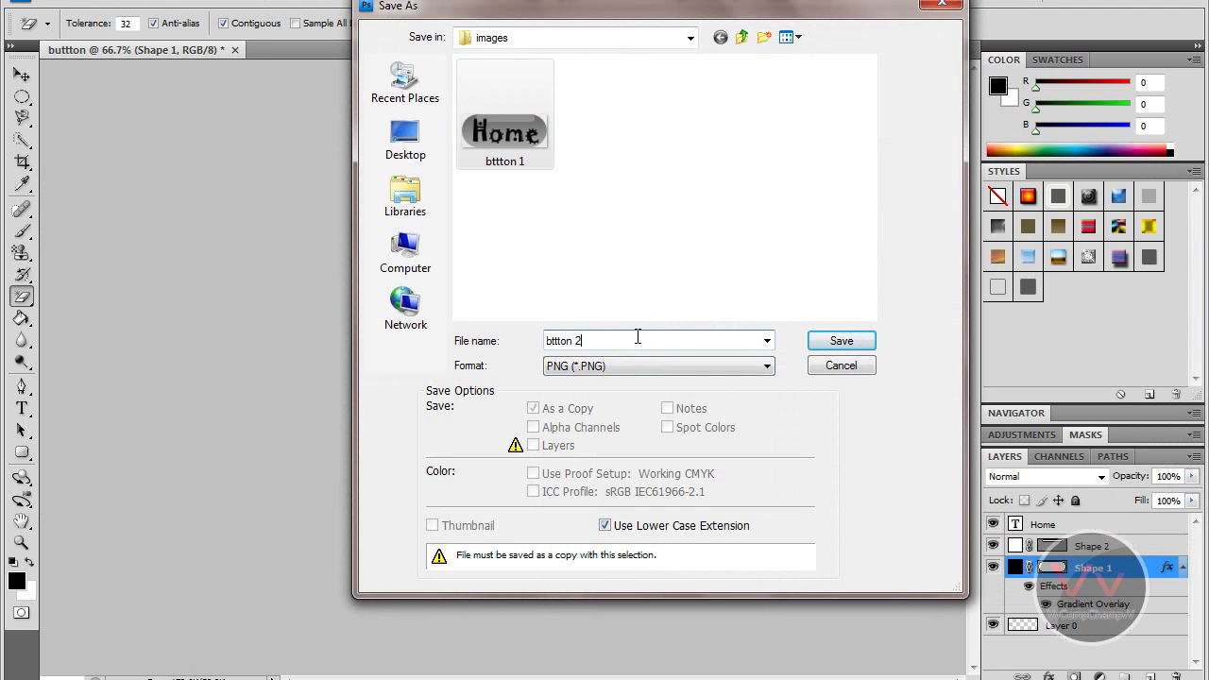
pyautogui.write('2')
pyautogui.press('Return')
pyautogui.press('Return')
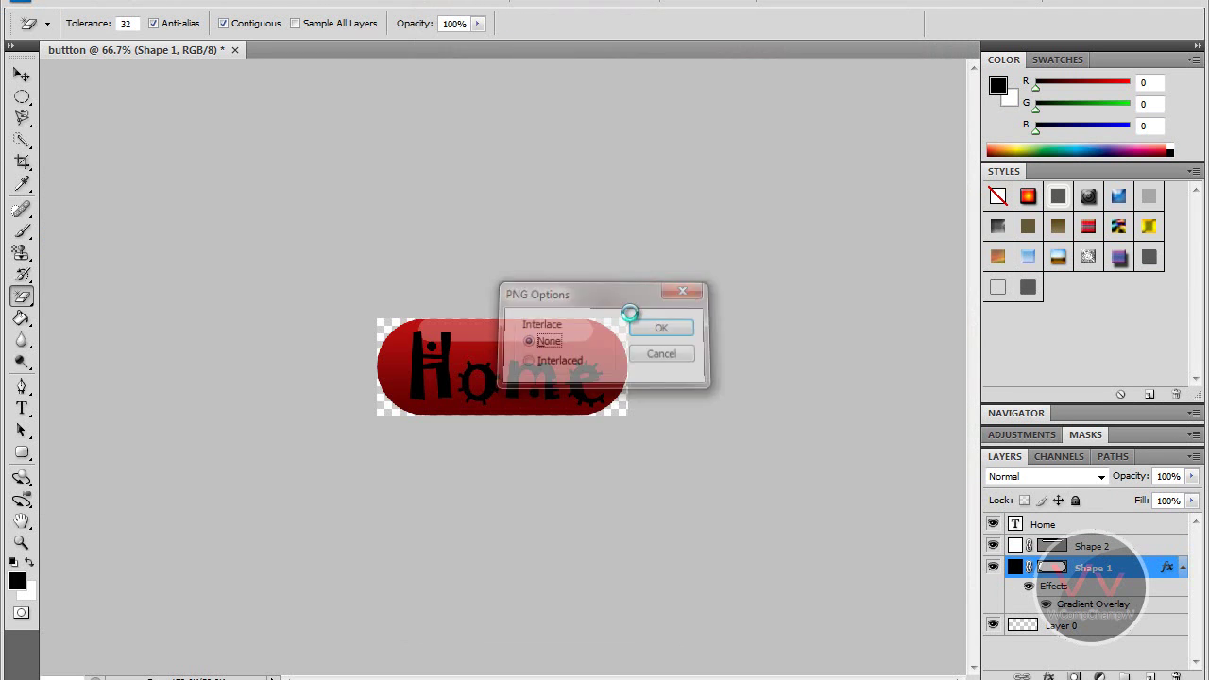
# Close the button document without saving its changes and quit Photoshop.
pyautogui.click(234, 50)
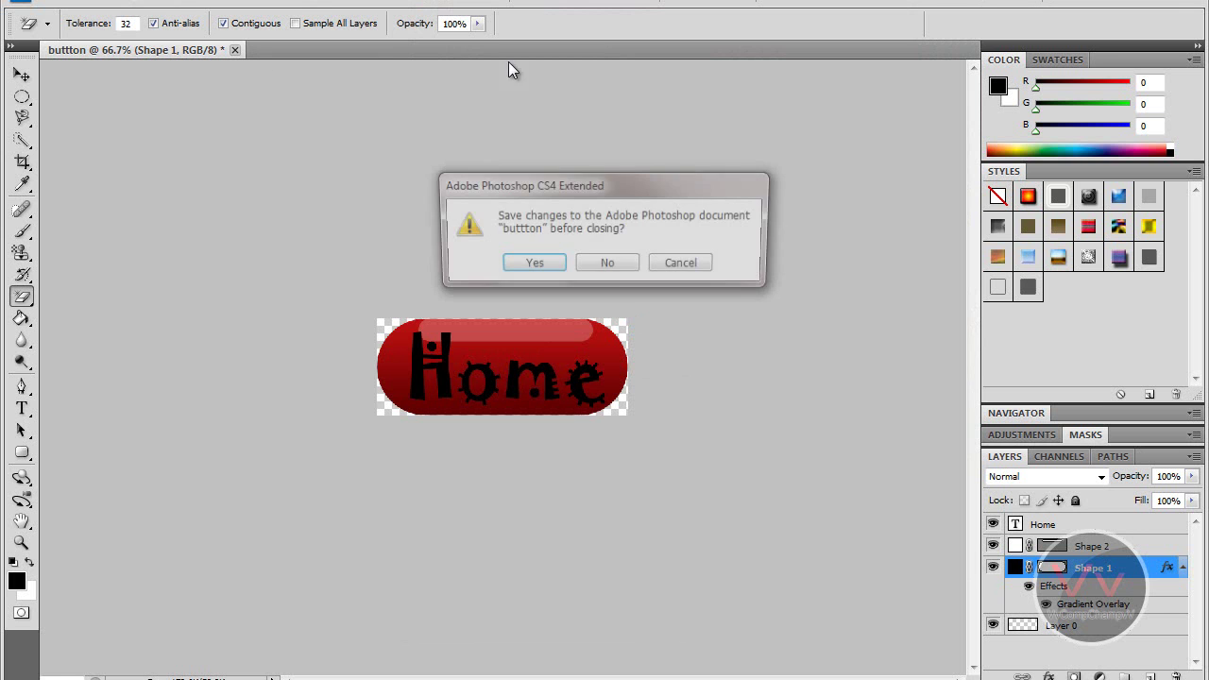
pyautogui.click(607, 265)
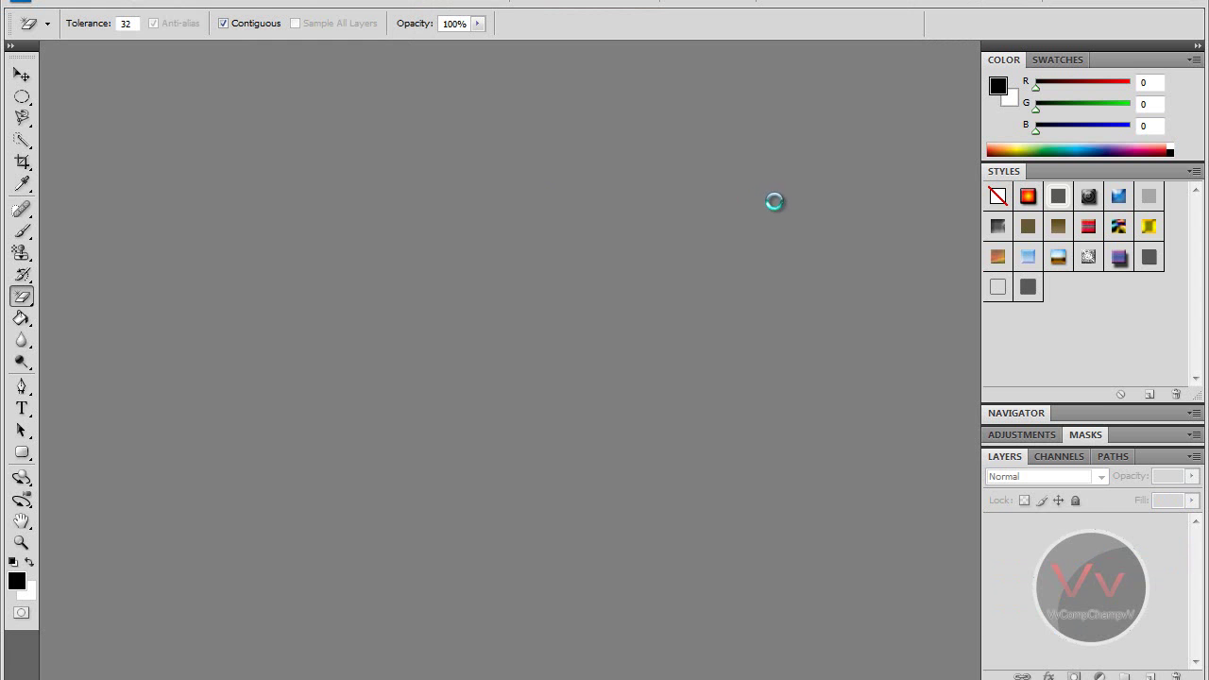
pyautogui.hotkey('ctrl', 'q')
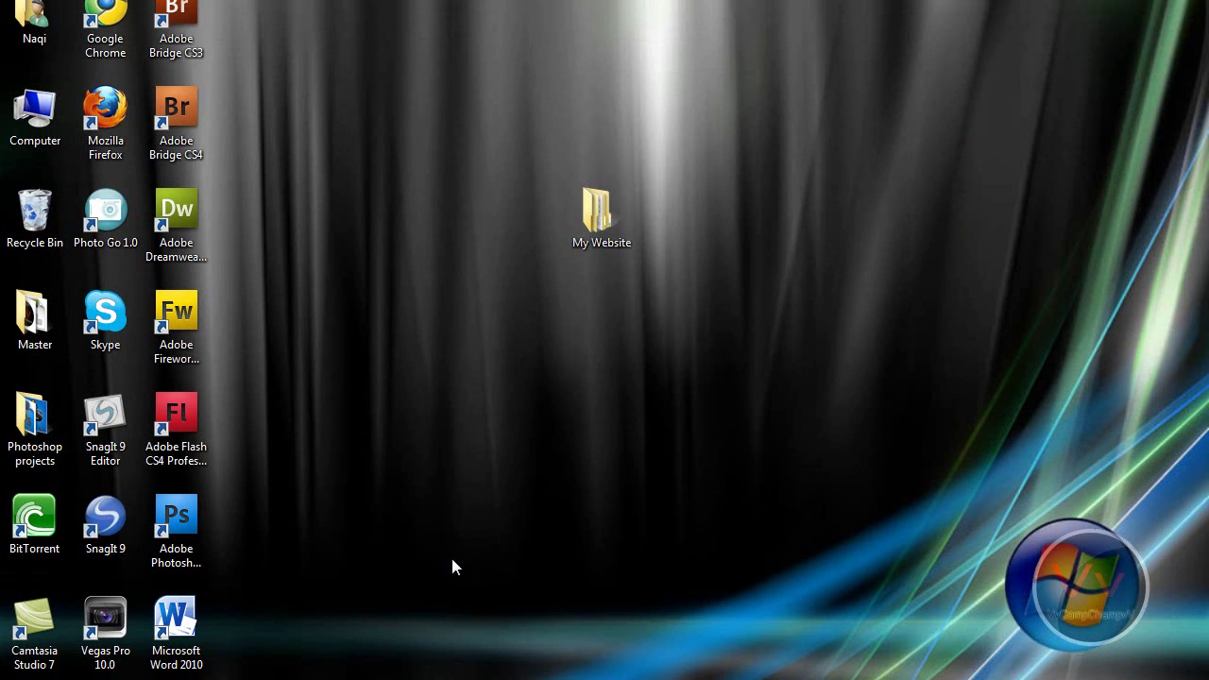
# Switch to Dreamweaver and start defining a new site.
pyautogui.click(378, 678)
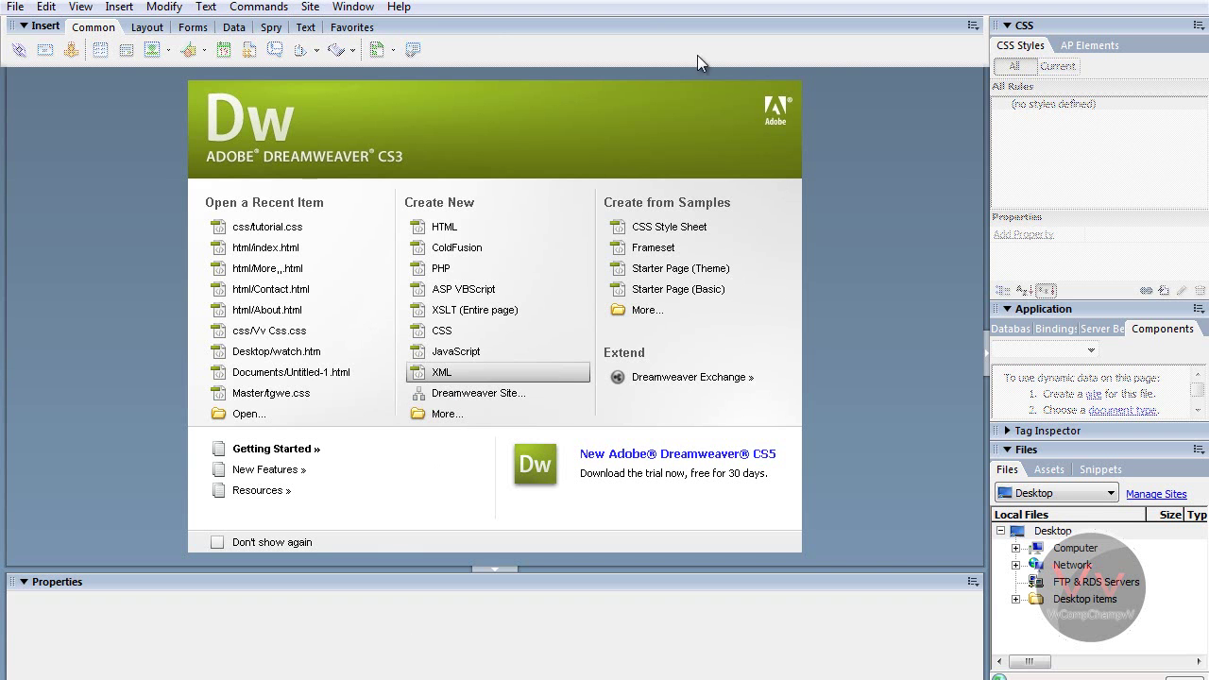
pyautogui.click(310, 7)
pyautogui.click(310, 7)
pyautogui.click(310, 6)
pyautogui.click(340, 29)
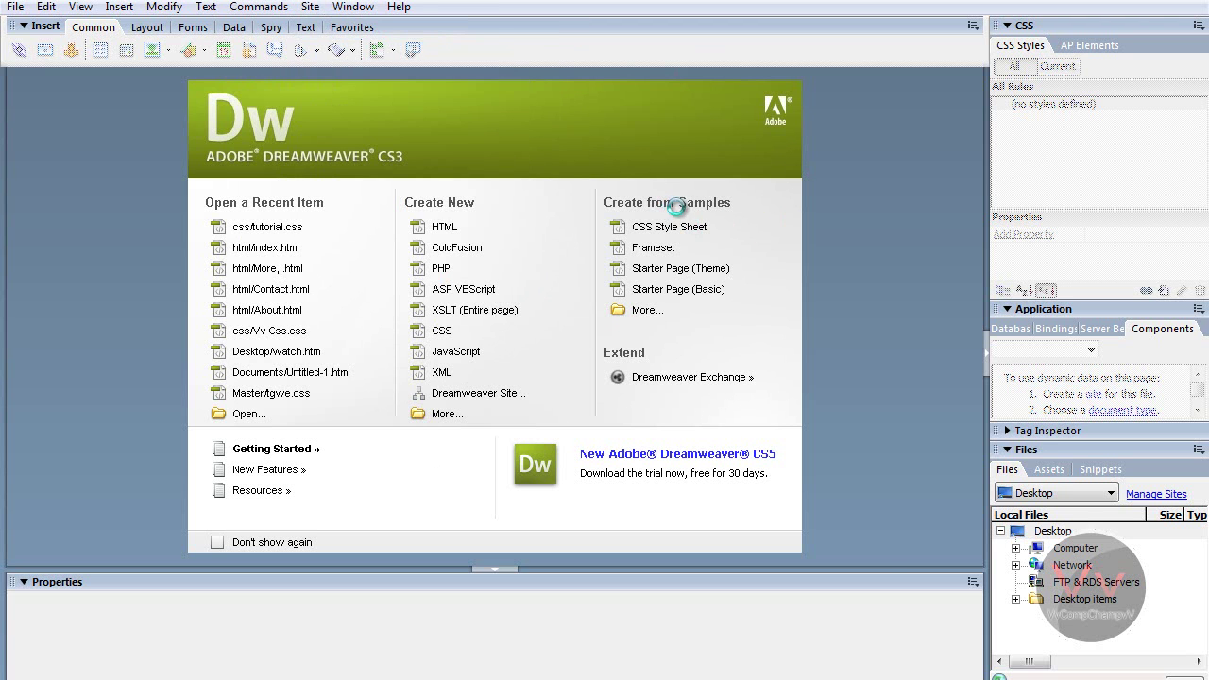